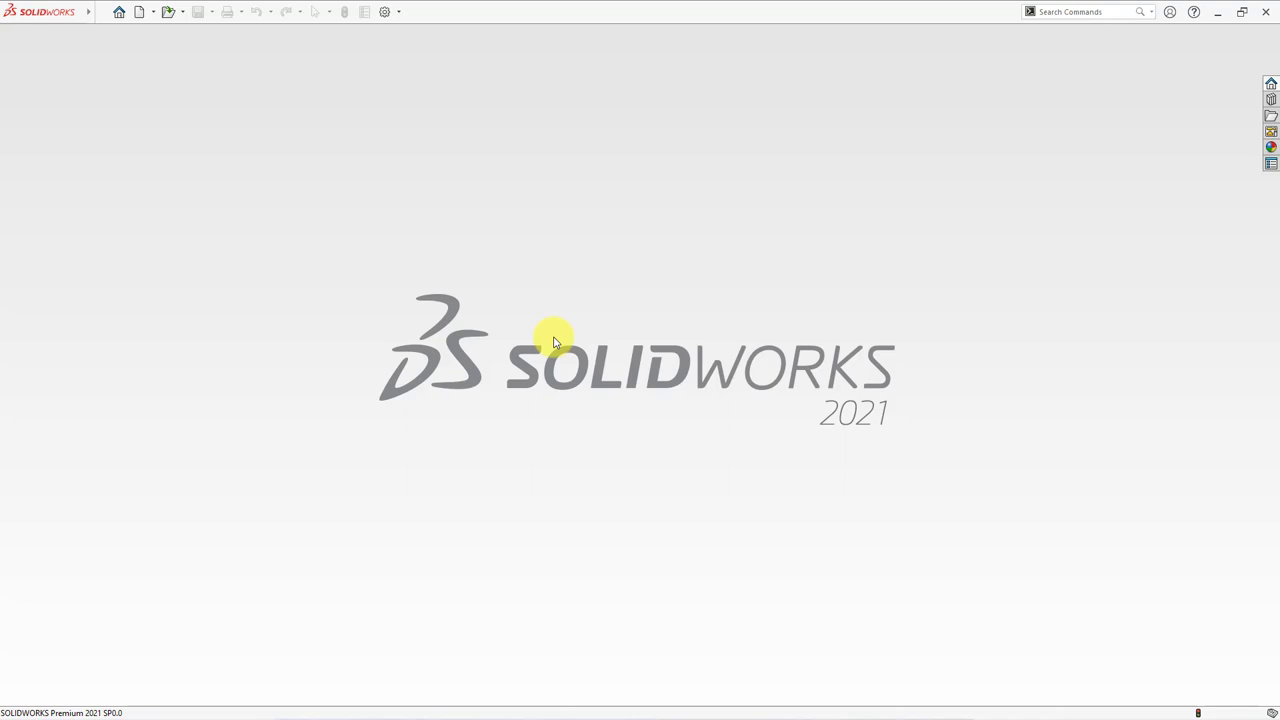
- Create a new part and start a sketch on the Top Plane
left_click(137, 14)
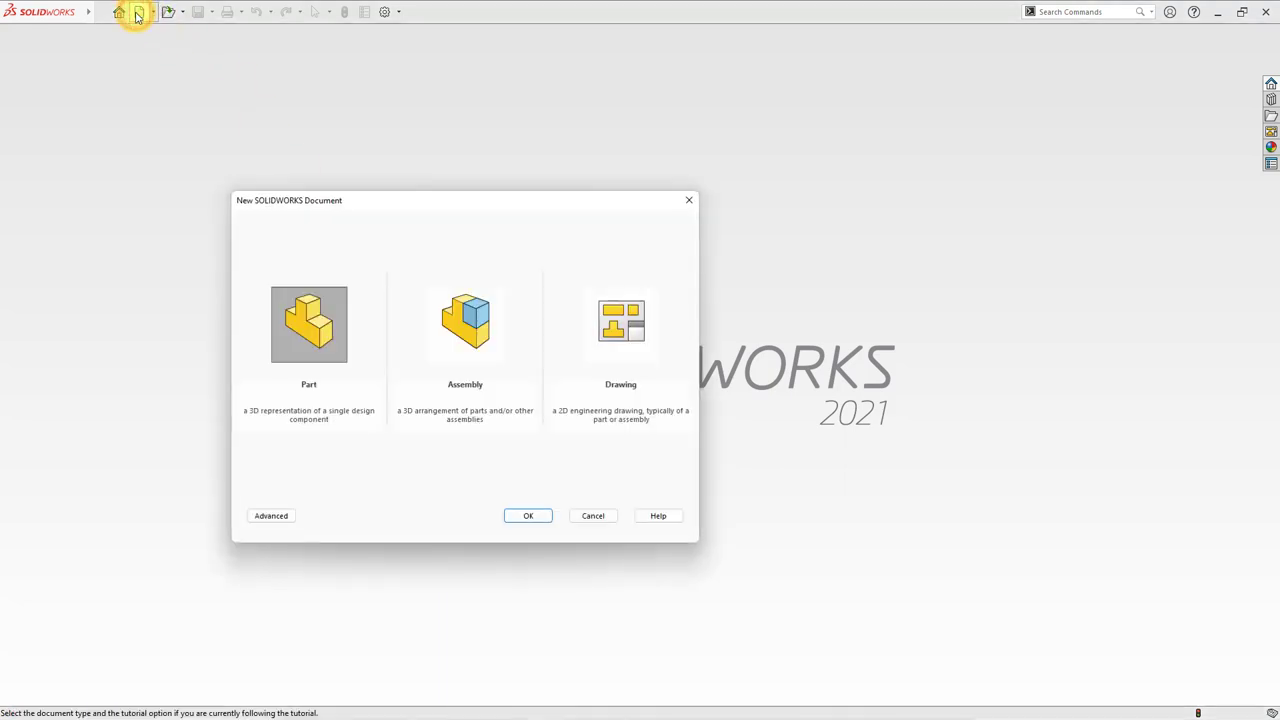
left_click(541, 519)
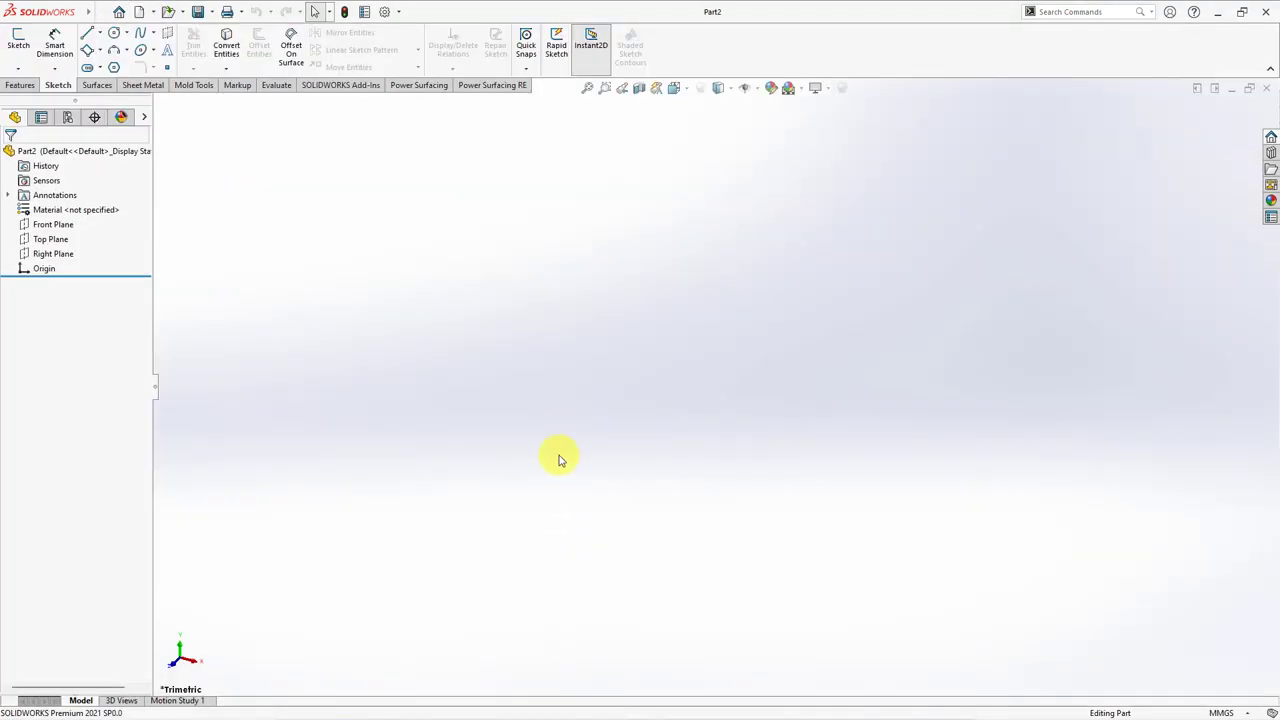
left_click(49, 240)
left_click(57, 210)
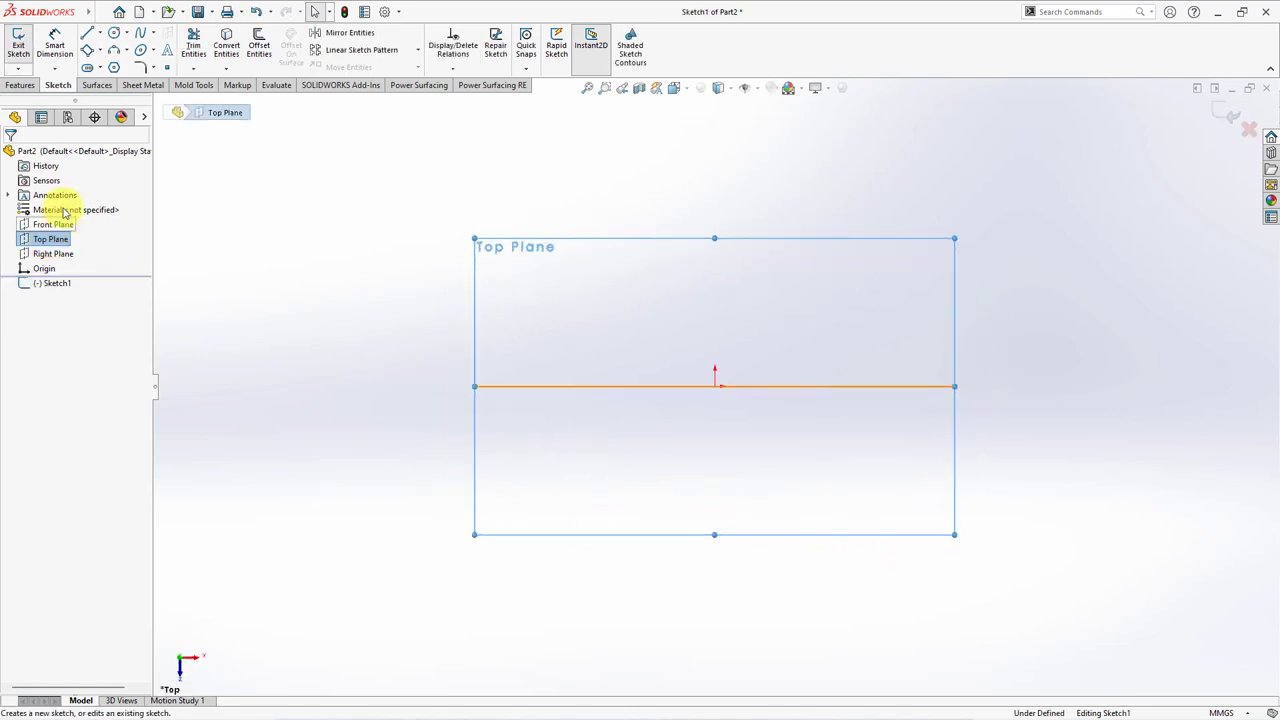
- Draw a circle centred on the origin and dimension it to 90 mm diameter
left_click(110, 34)
left_click(715, 385)
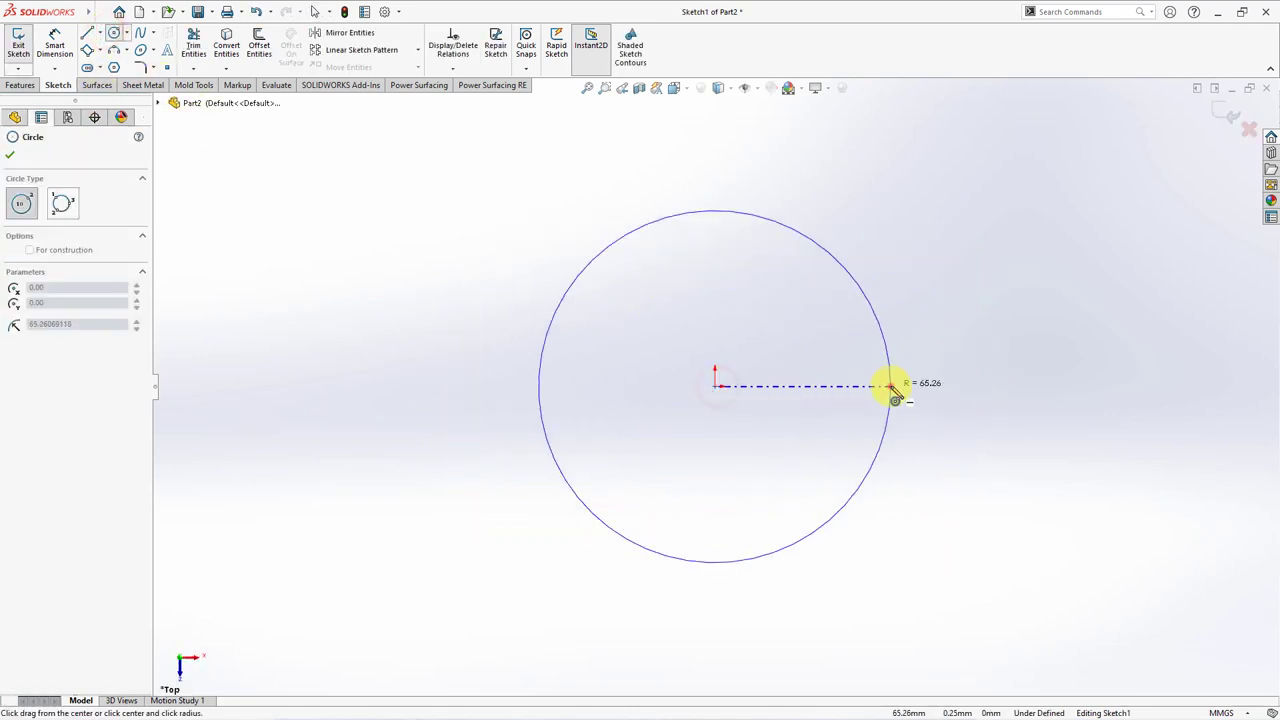
left_click(890, 386)
left_click(54, 45)
left_click(655, 217)
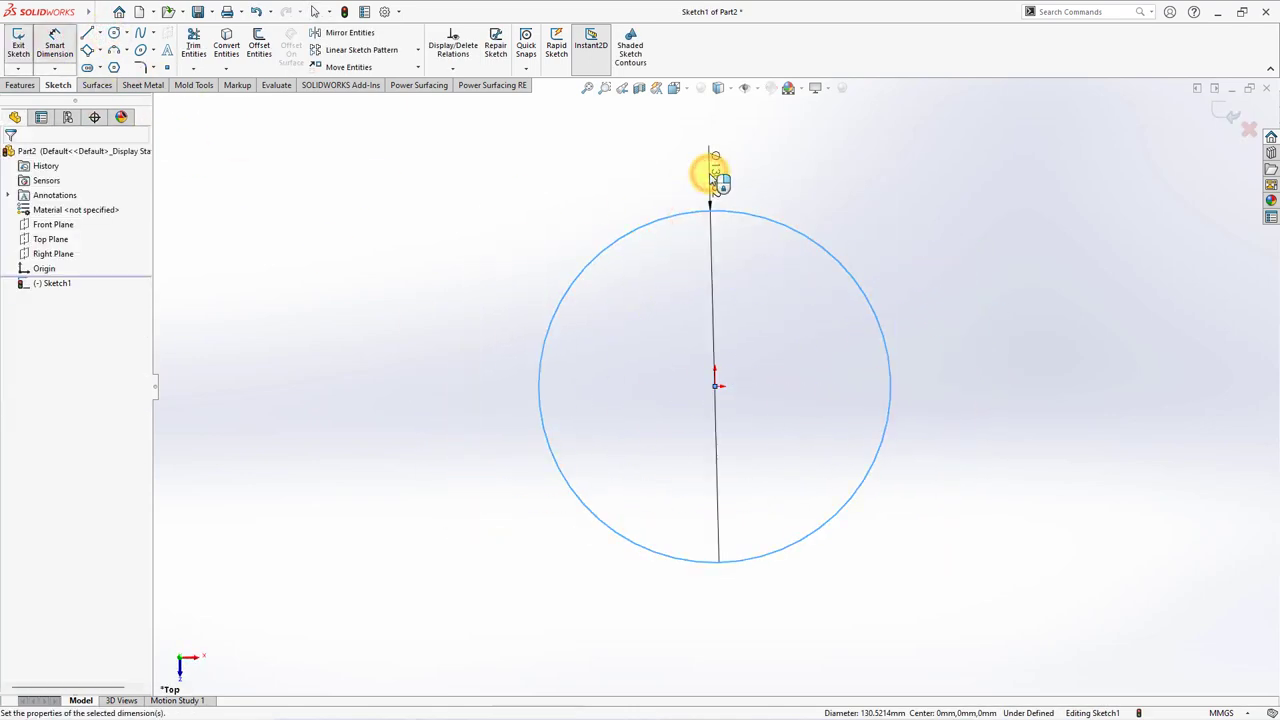
left_click(714, 173)
type("90")
left_click(652, 155)
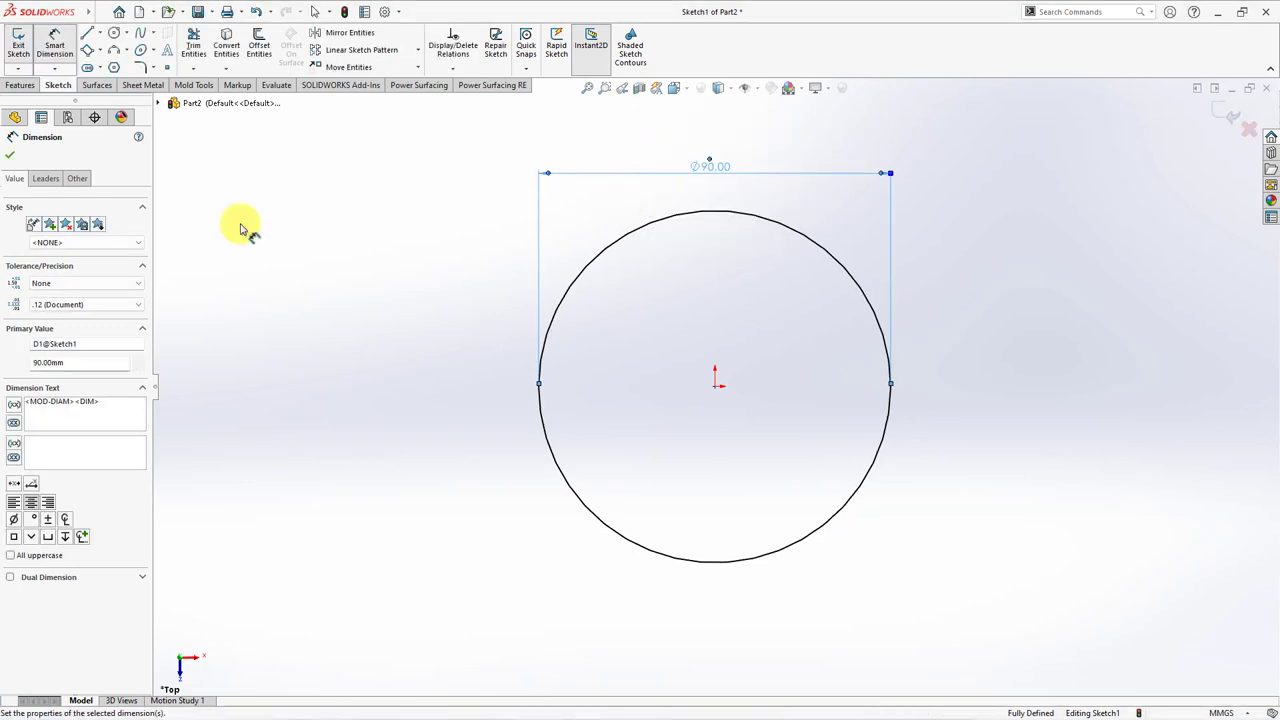
left_click(11, 155)
- Sweep a 3 mm circular profile along the 90 mm circle to form the ring
left_click(21, 85)
left_click(116, 33)
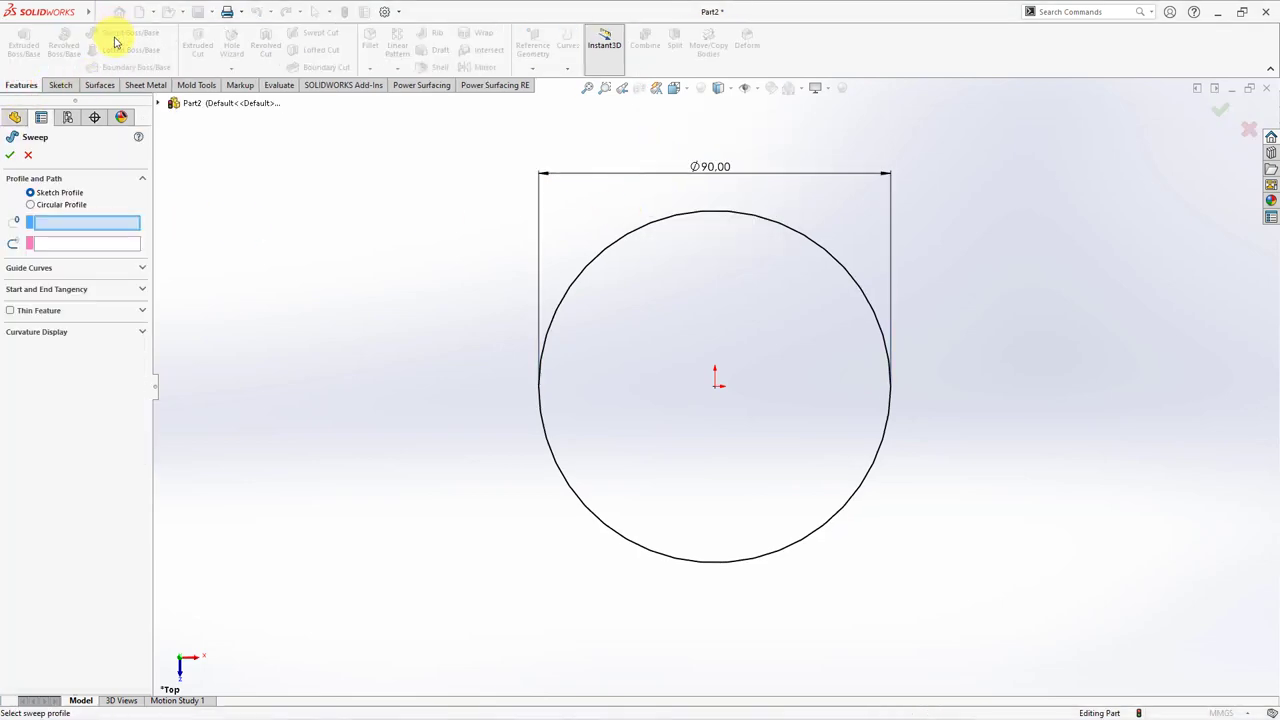
left_click(31, 204)
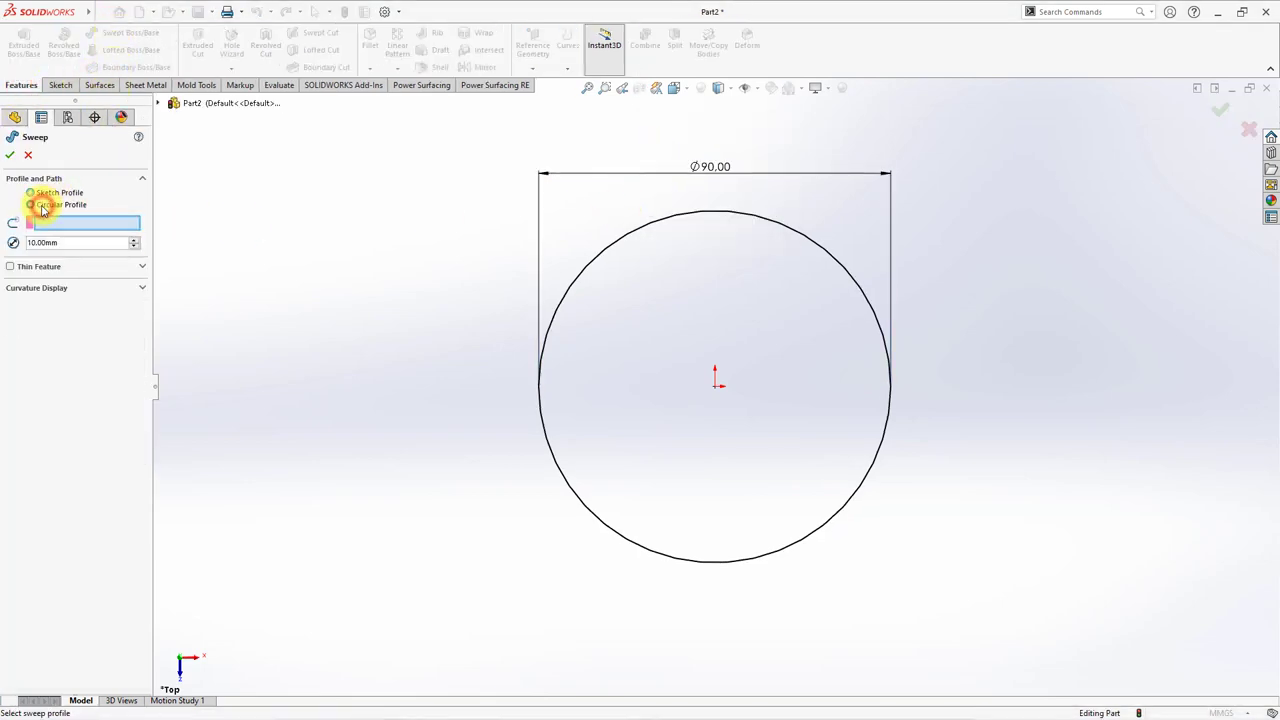
left_click(588, 277)
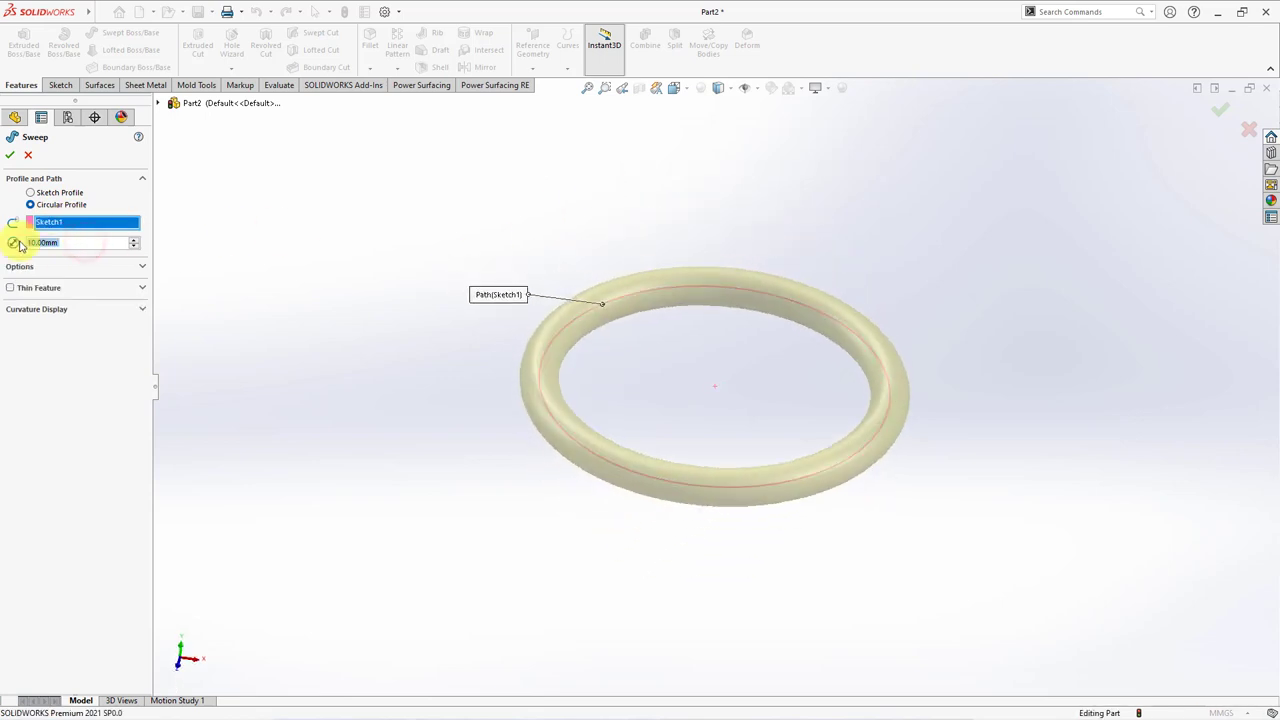
type("3")
key("Return")
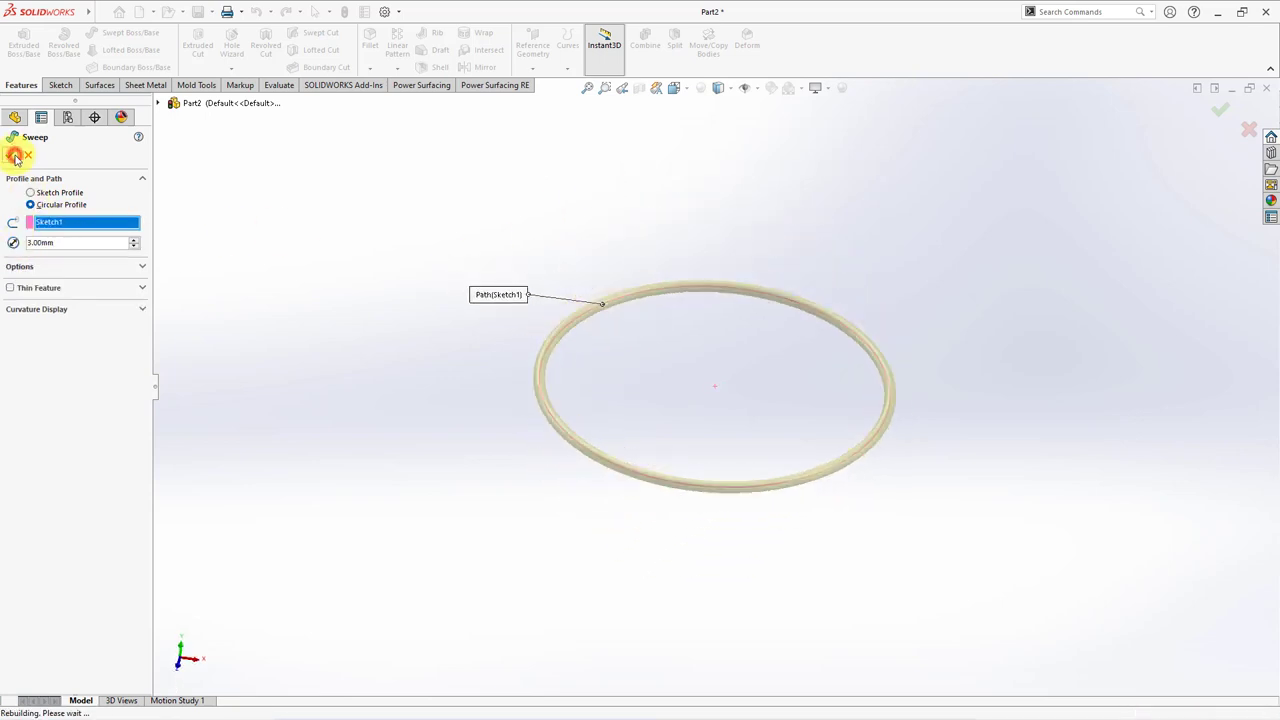
key("z")
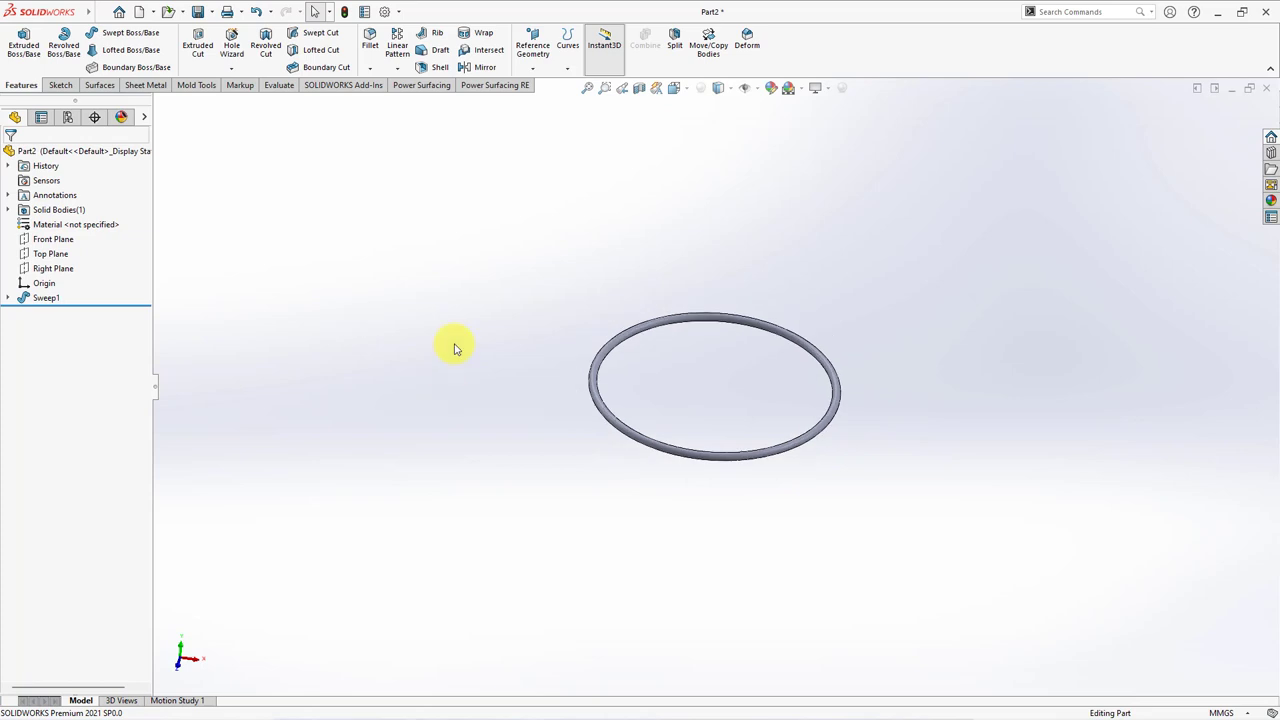
- Copy the ring 210 mm upward as a second body, then begin a Front Plane sketch
left_click(708, 43)
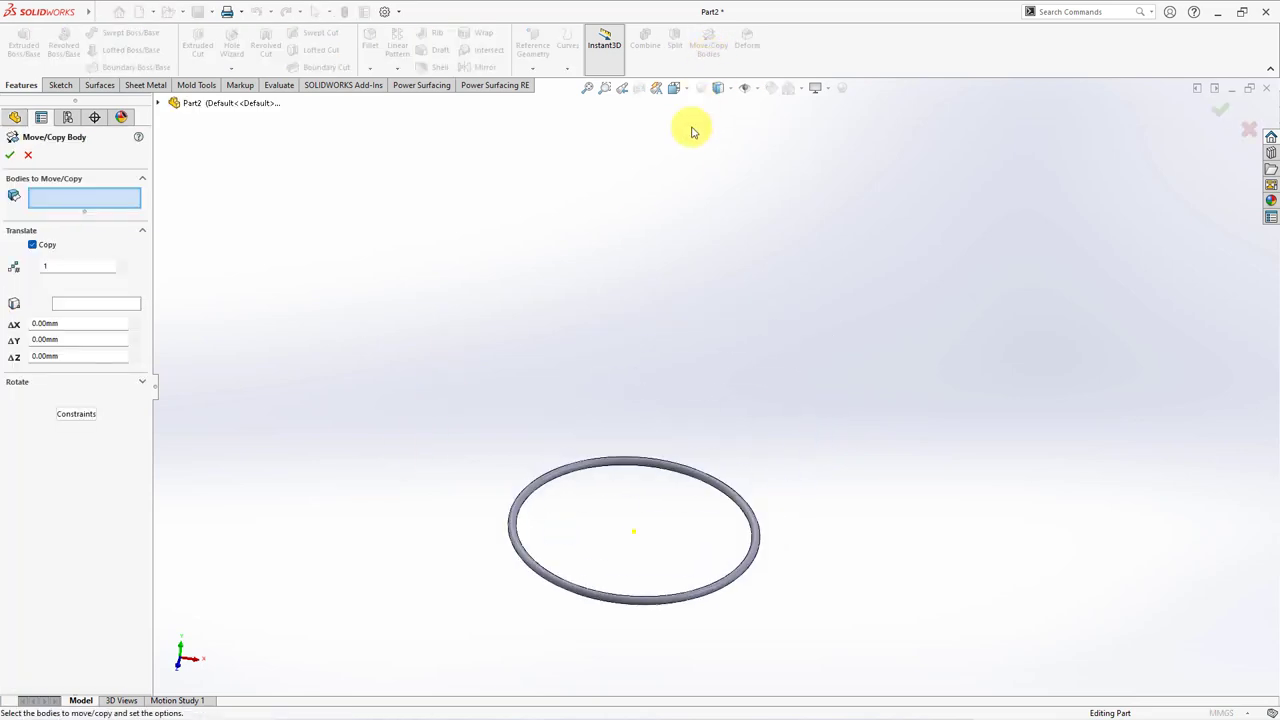
left_click(640, 465)
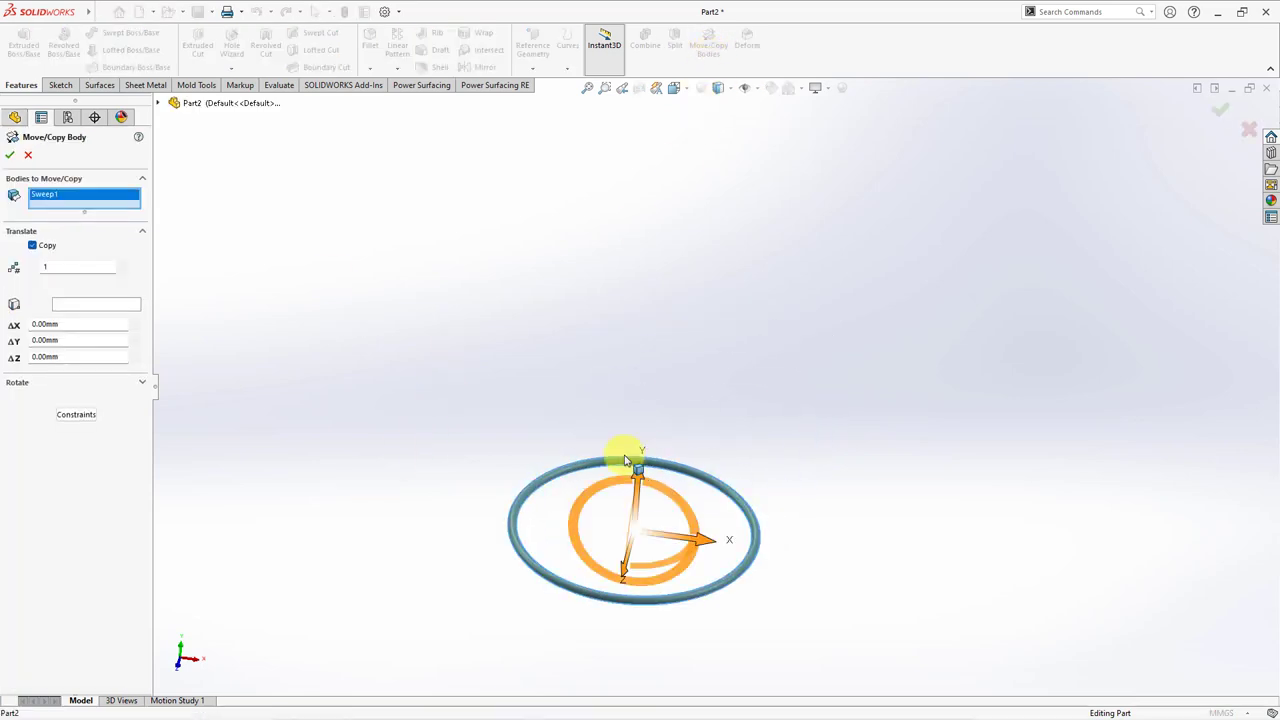
left_click(67, 340)
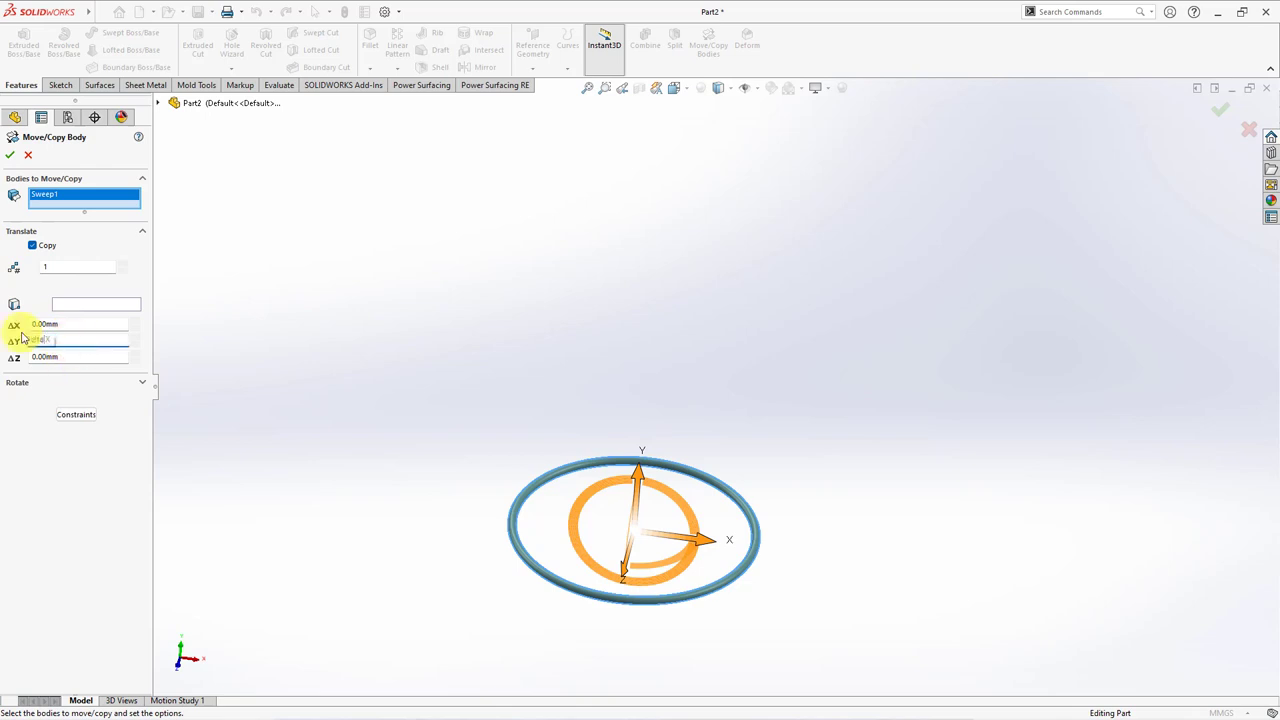
key("Tab")
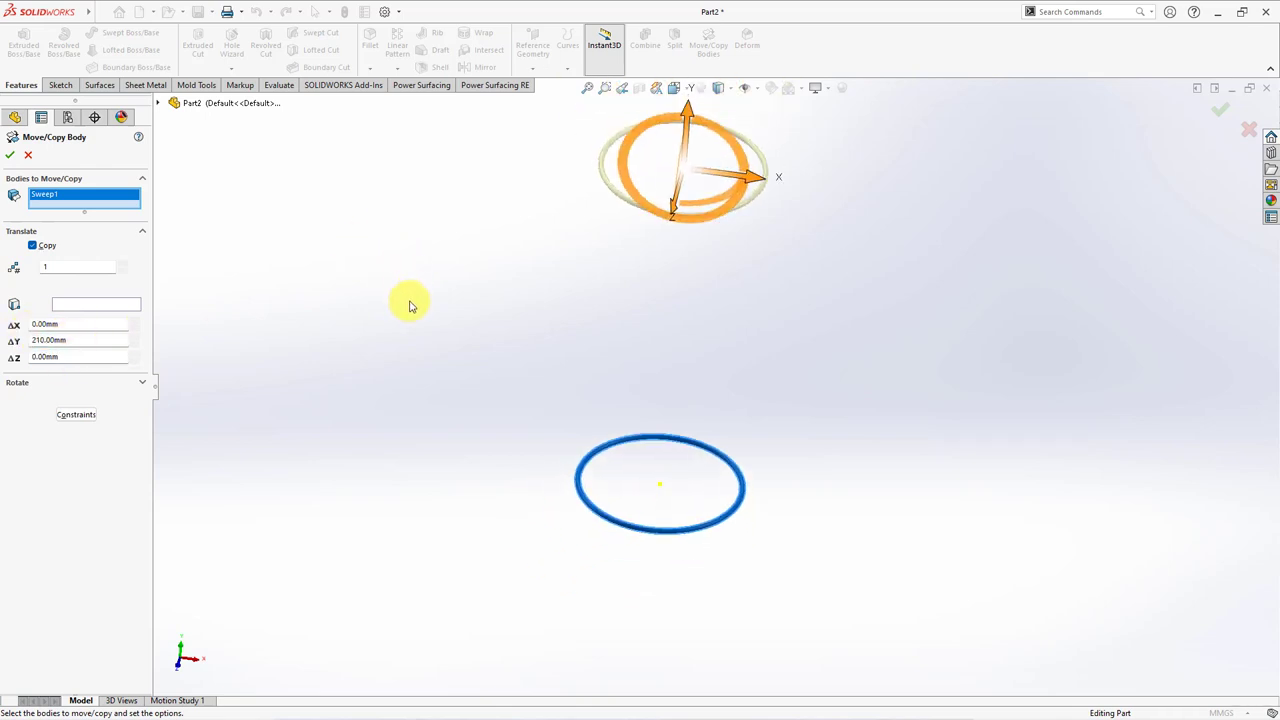
left_click(10, 155)
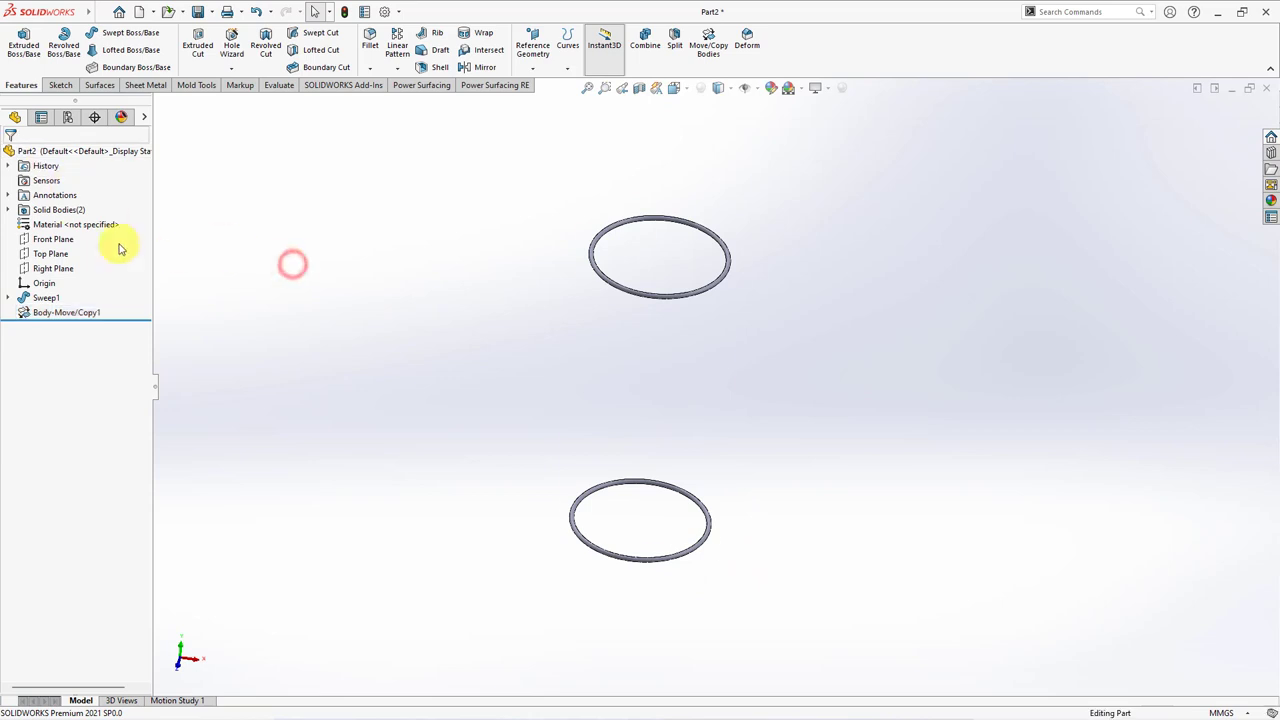
left_click(55, 239)
left_click(36, 212)
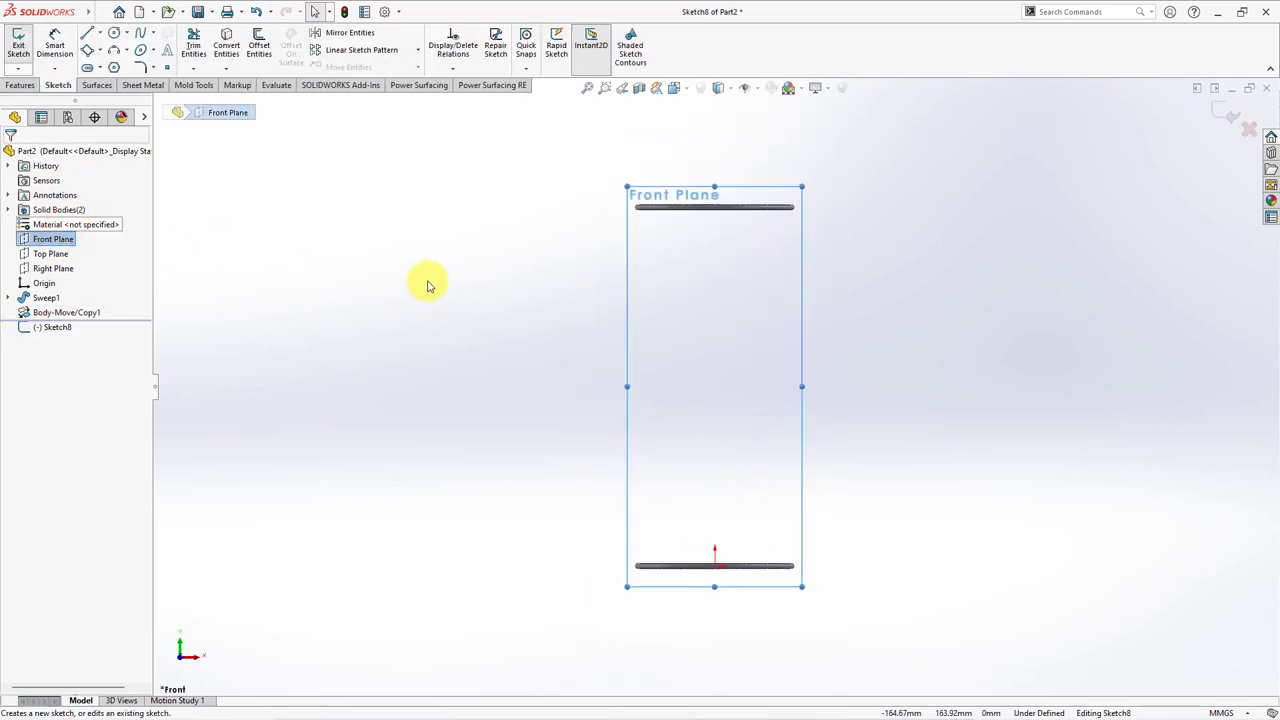
- Draw a vertical centerline between the rings and offset it 75 mm to the right
left_click(99, 33)
left_click(110, 64)
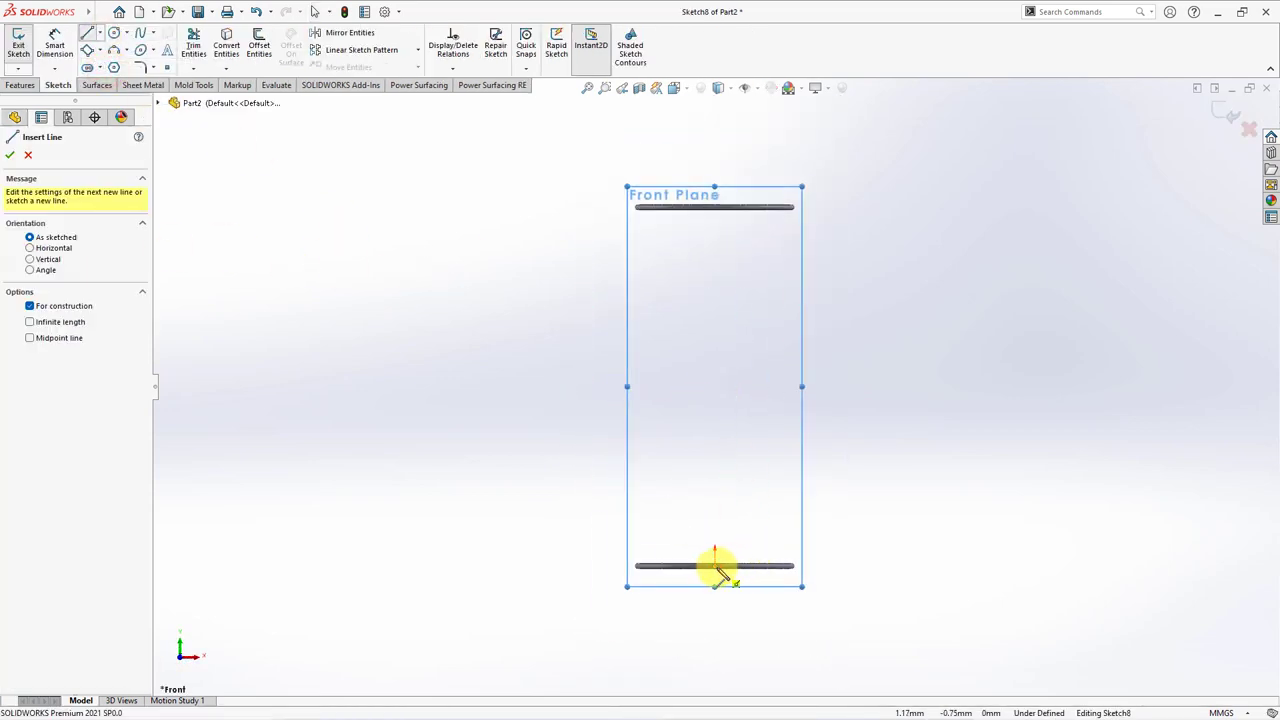
left_click_drag(714, 566, 714, 207)
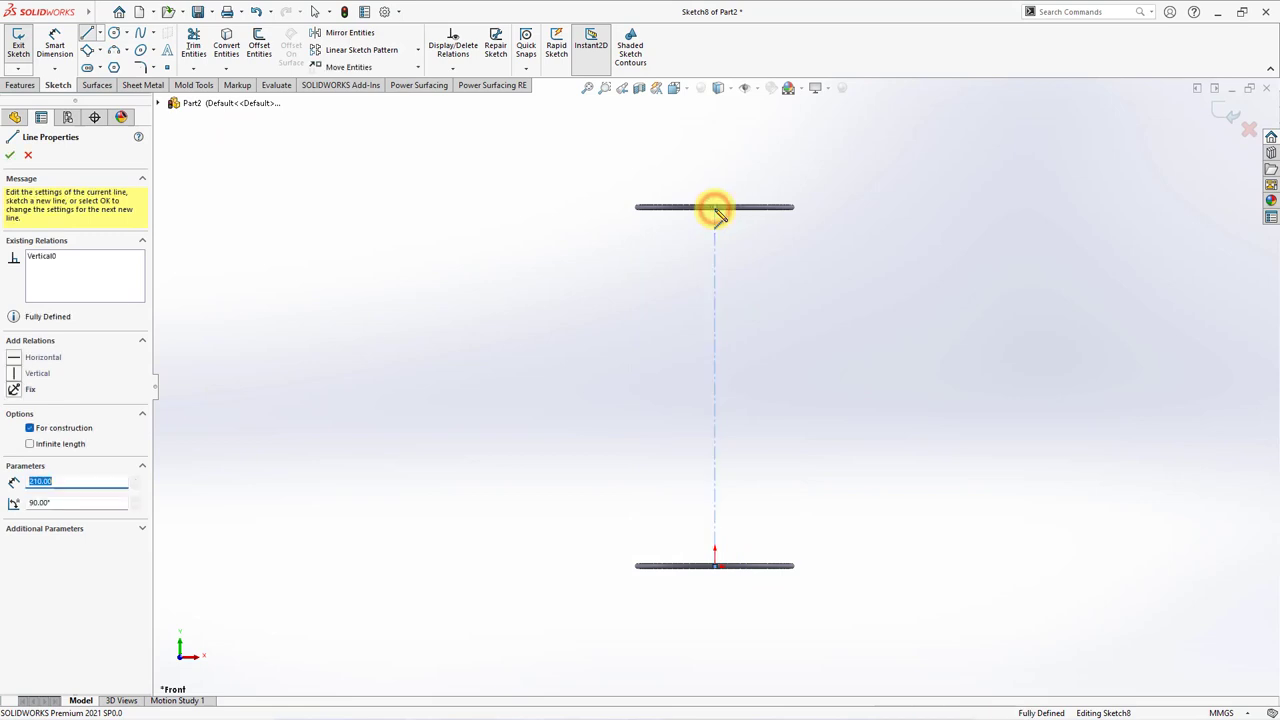
right_click(714, 207)
left_click(727, 218)
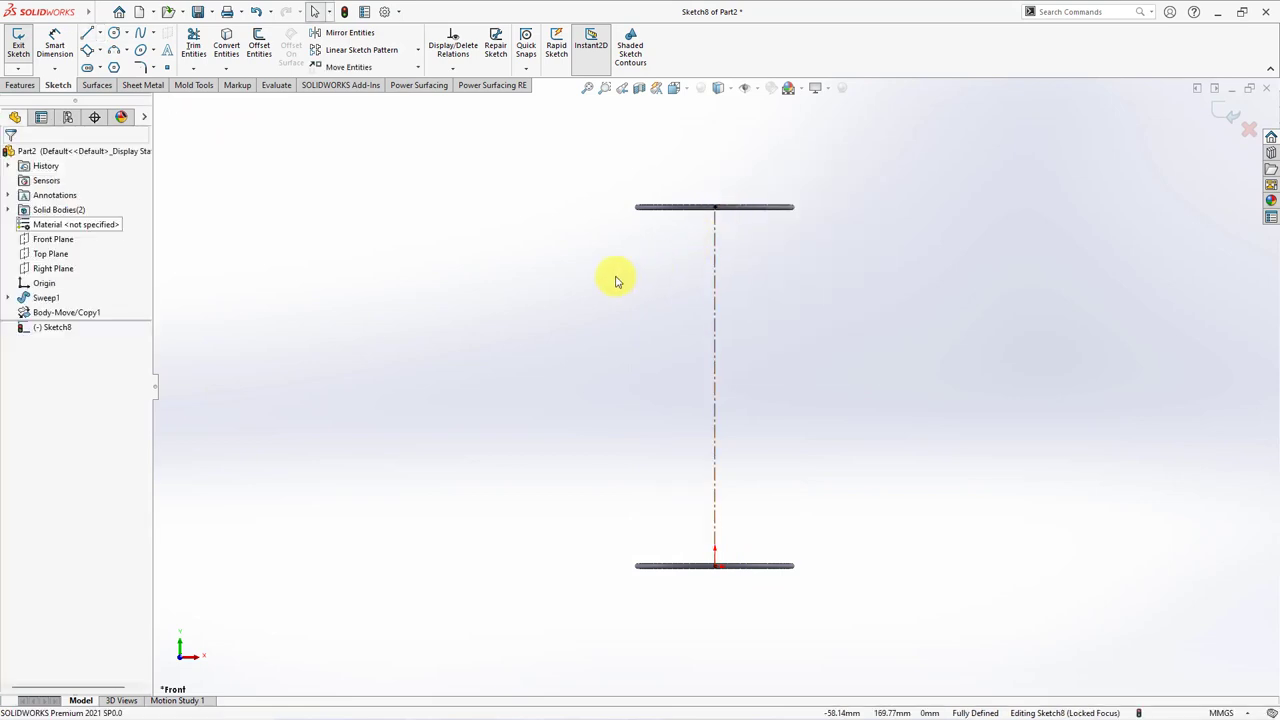
left_click(259, 48)
type("75")
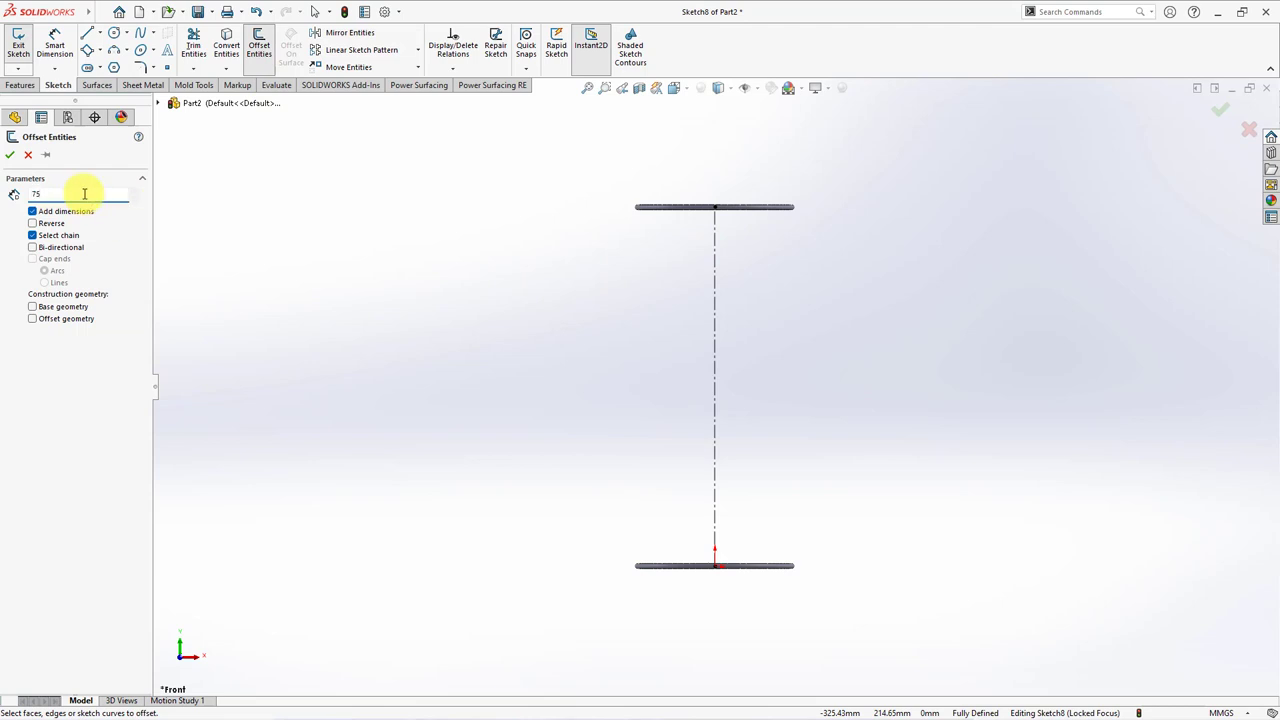
left_click(717, 338)
left_click(718, 339)
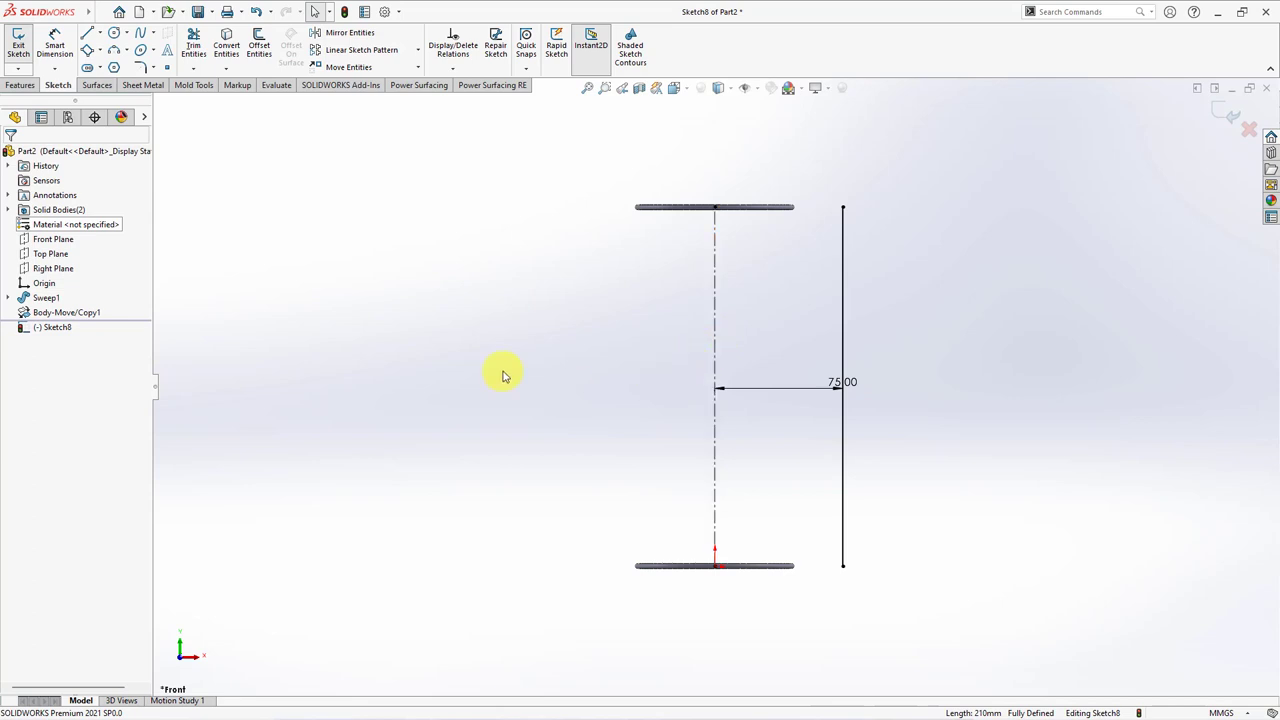
- Draw a short horizontal line from the bottom ring's end to the 75 mm offset line
left_click(8, 297)
left_click(62, 312)
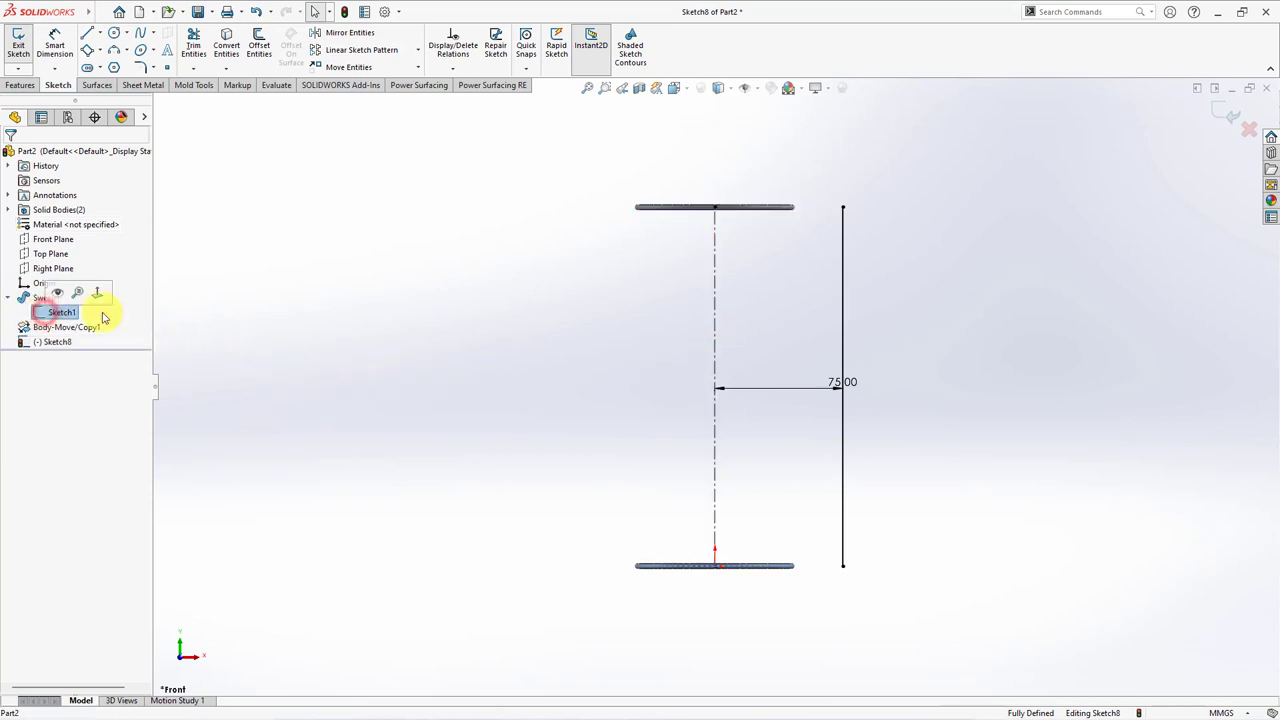
left_click(297, 149)
scroll(797, 574, "down", 2)
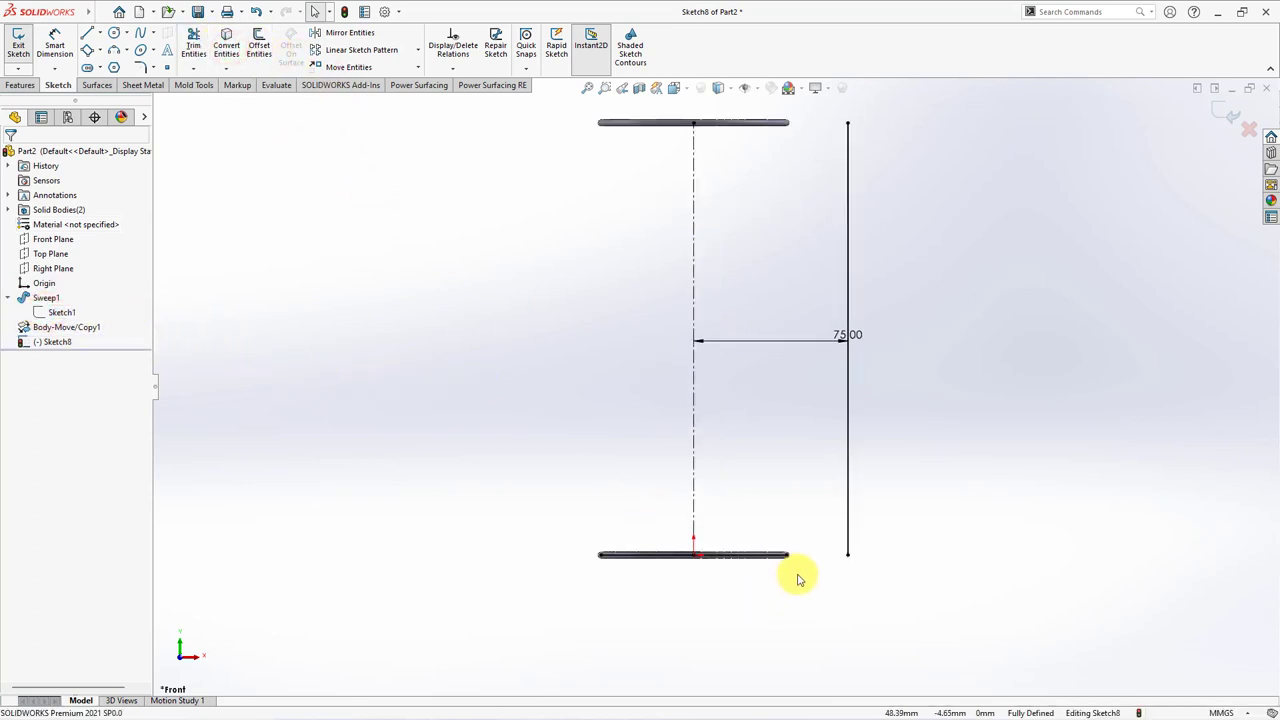
scroll(720, 508, "down", 2)
left_click(720, 508)
left_click(766, 466)
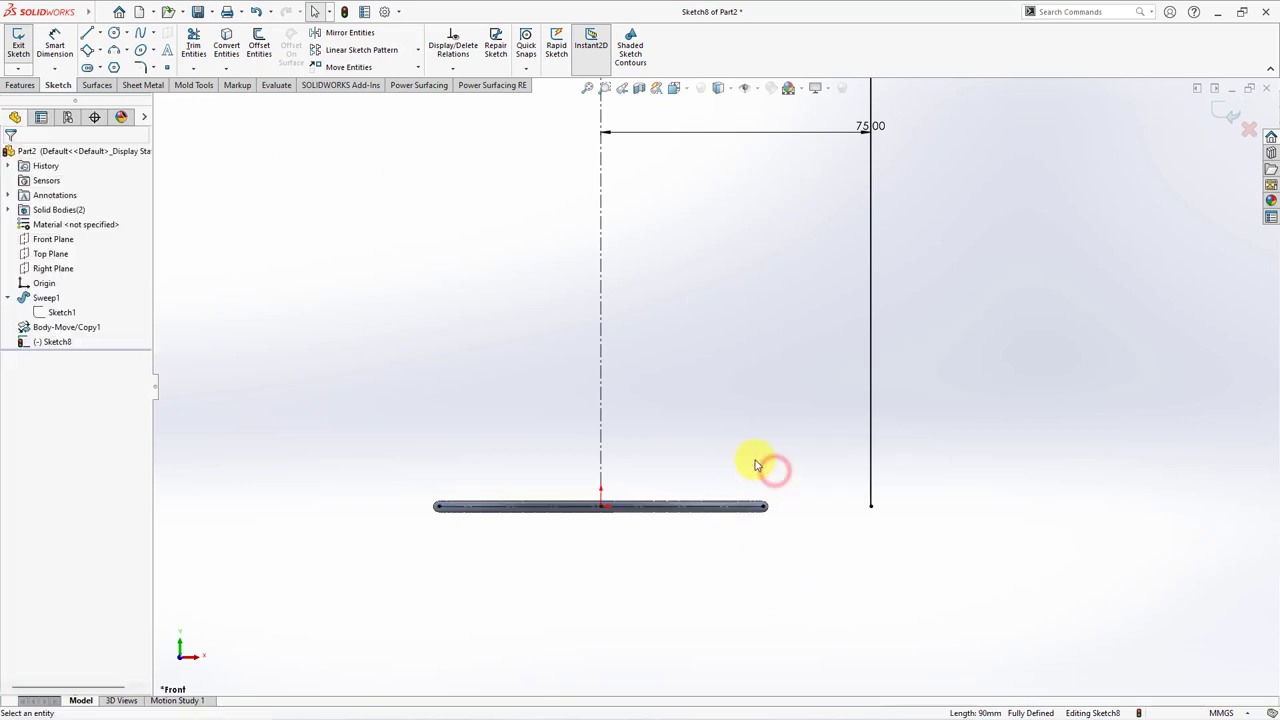
left_click(87, 33)
left_click(766, 506)
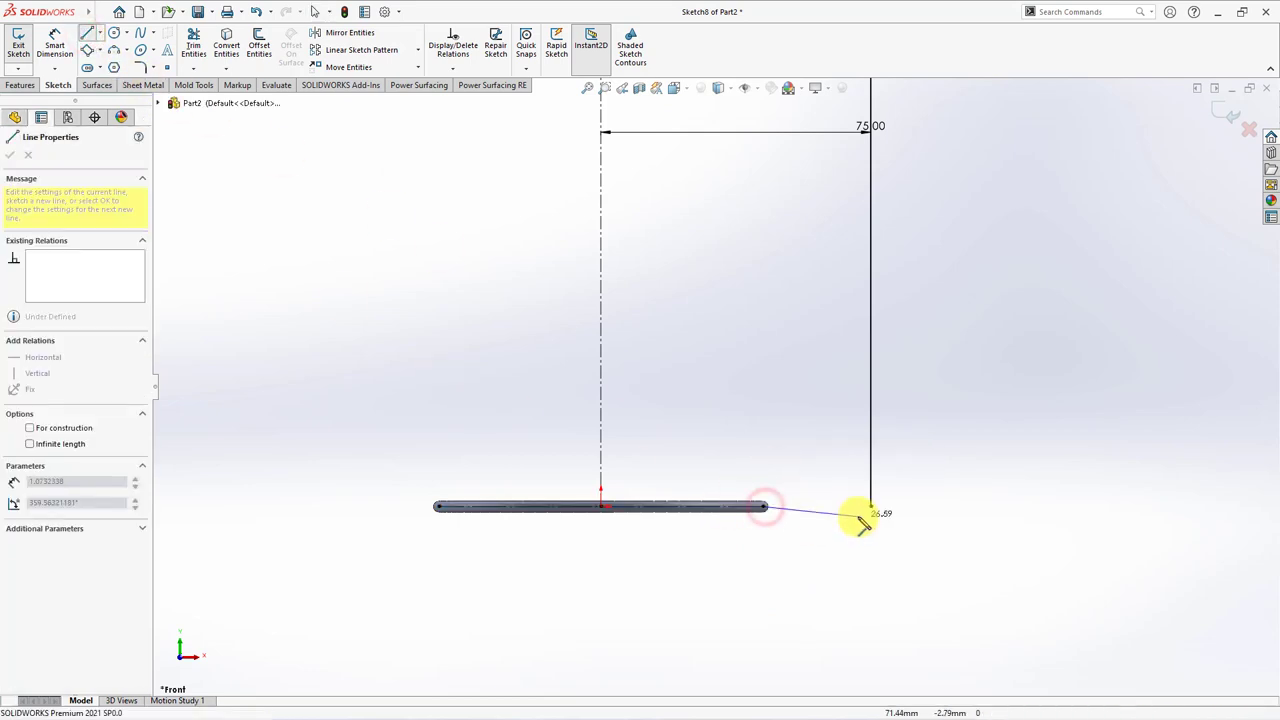
left_click(870, 506)
right_click(873, 512)
left_click(880, 514)
key("f")
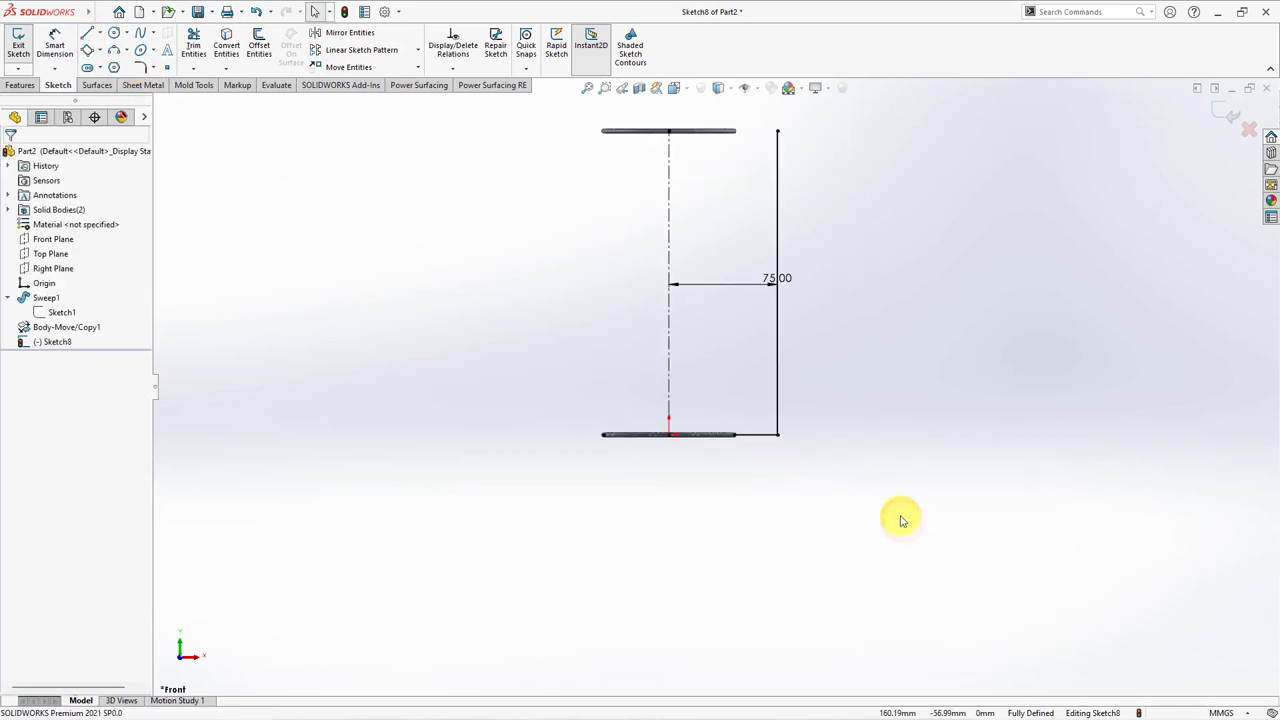
- Offset the short bottom line 210 mm upward to form the top leg
left_click(257, 44)
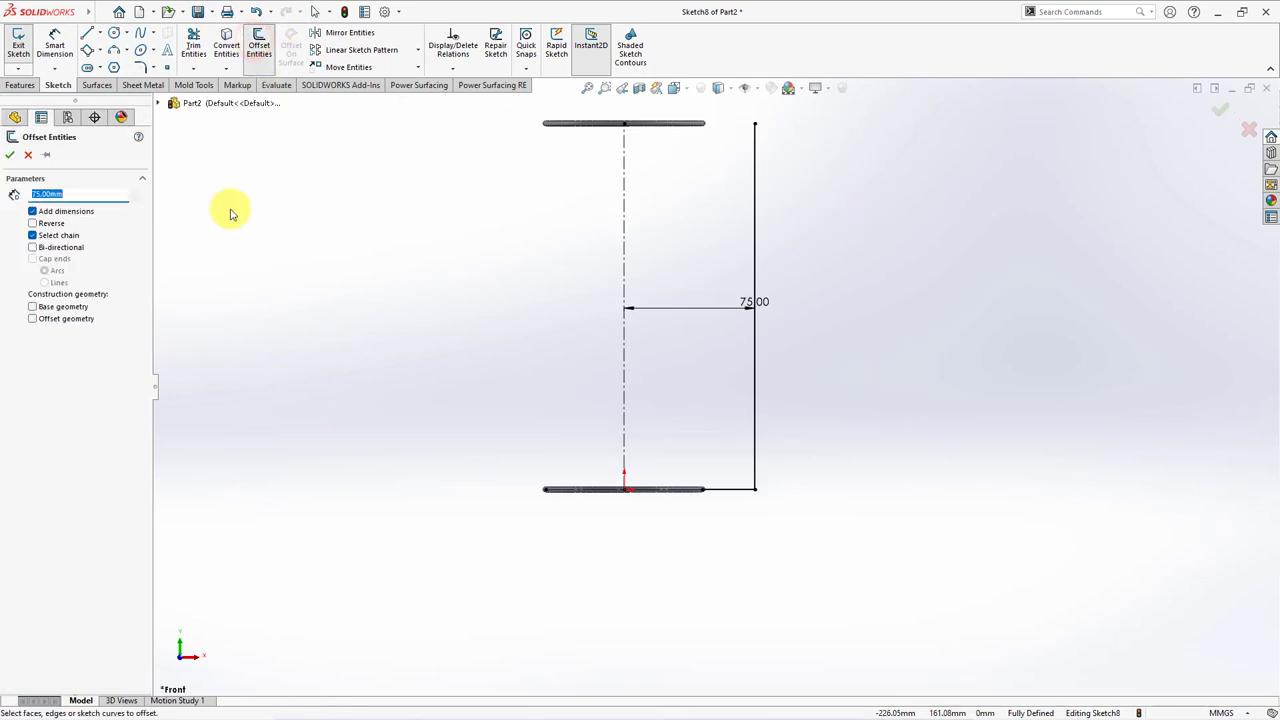
type("210")
left_click(728, 490)
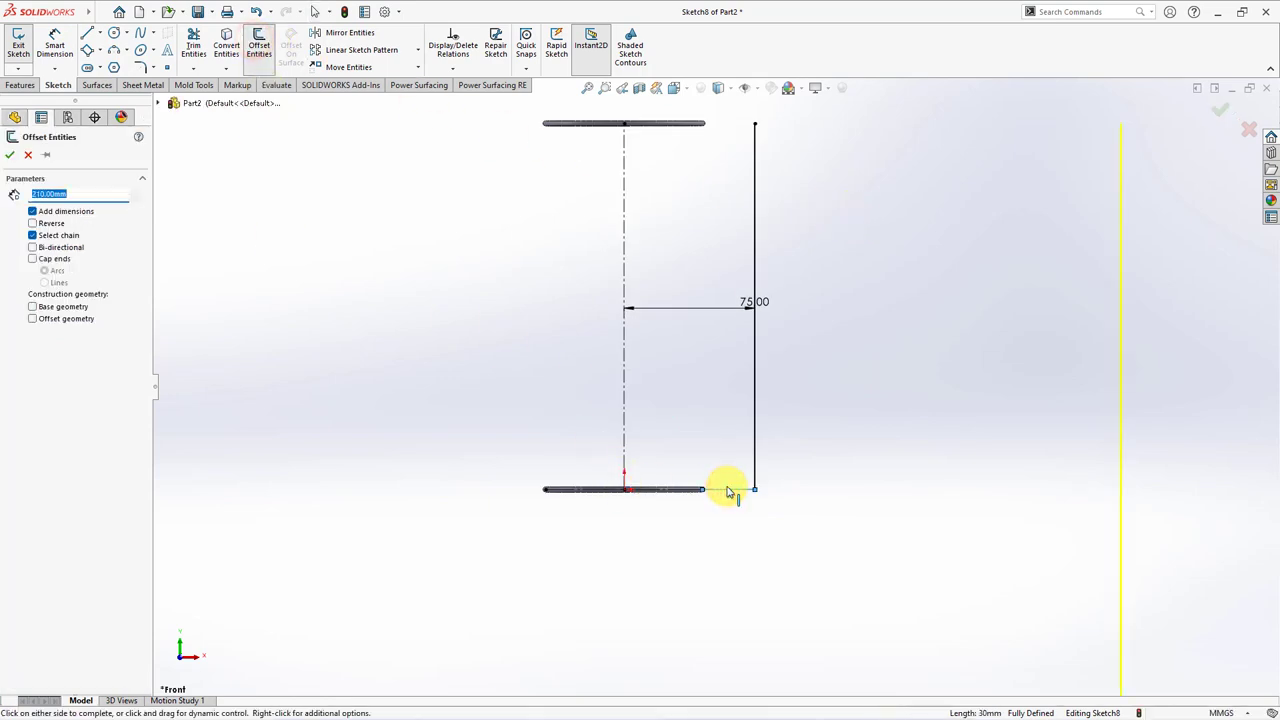
left_click(728, 490)
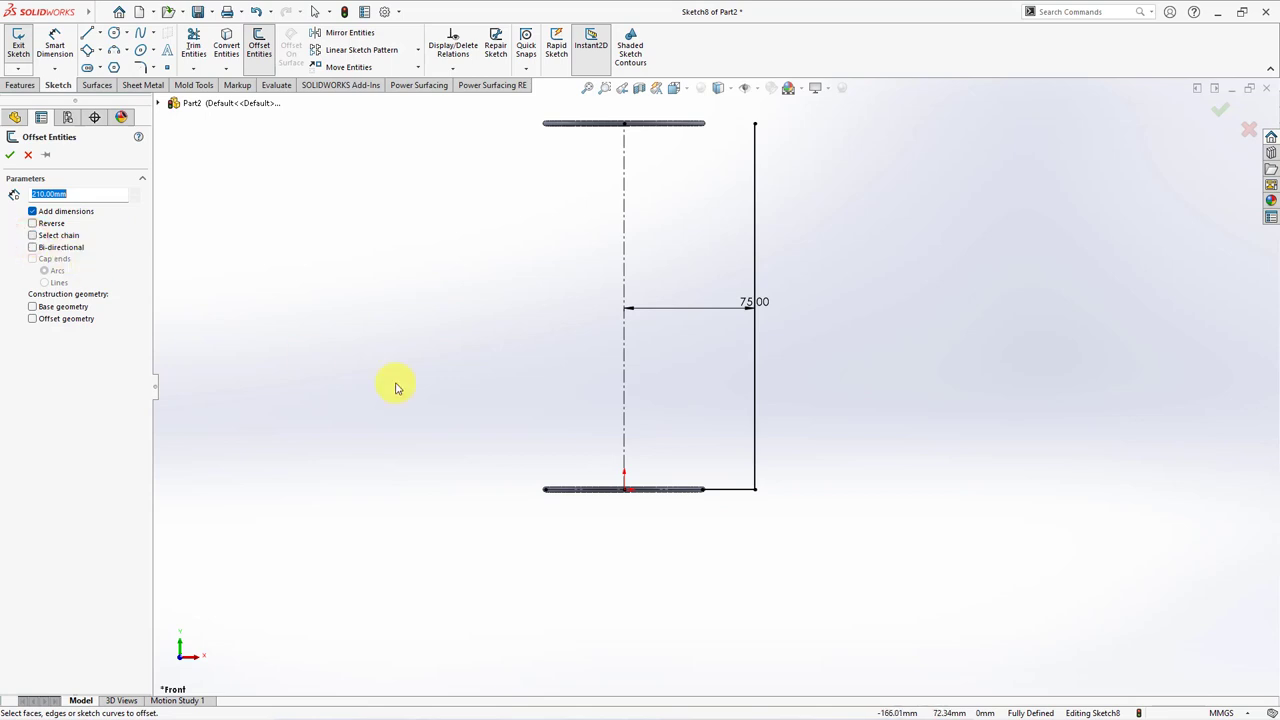
left_click(735, 490)
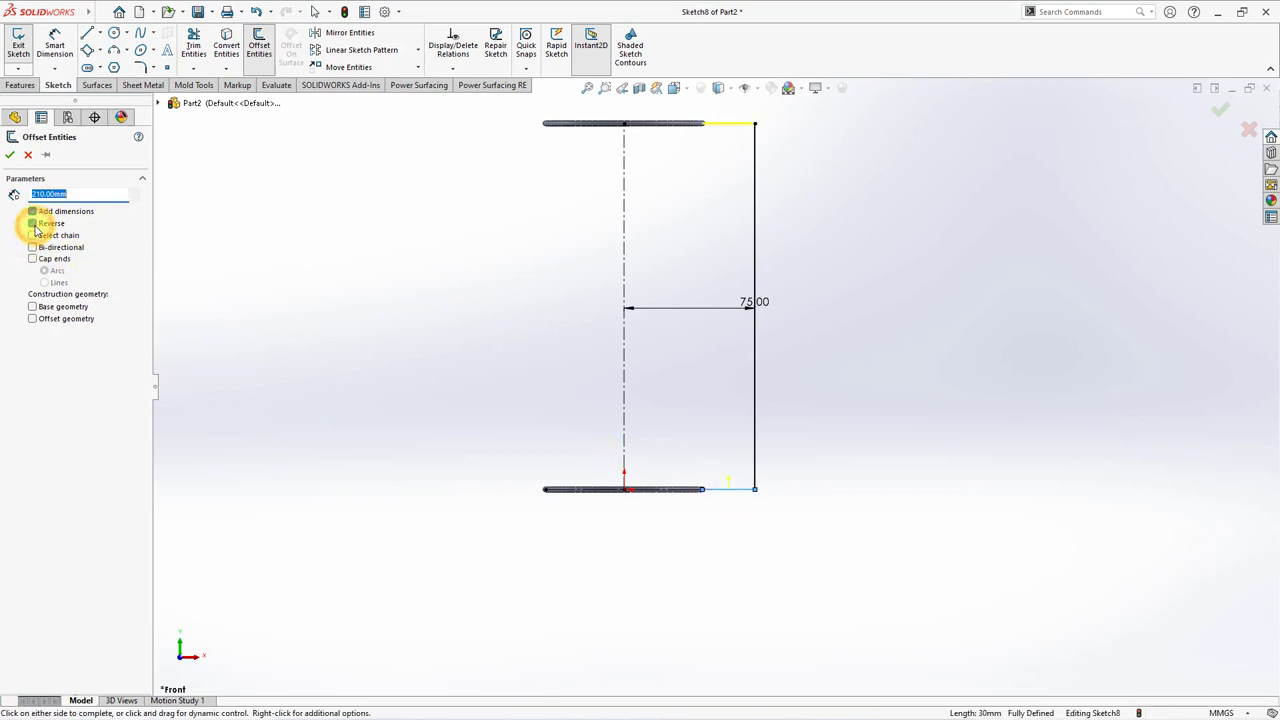
key("Return")
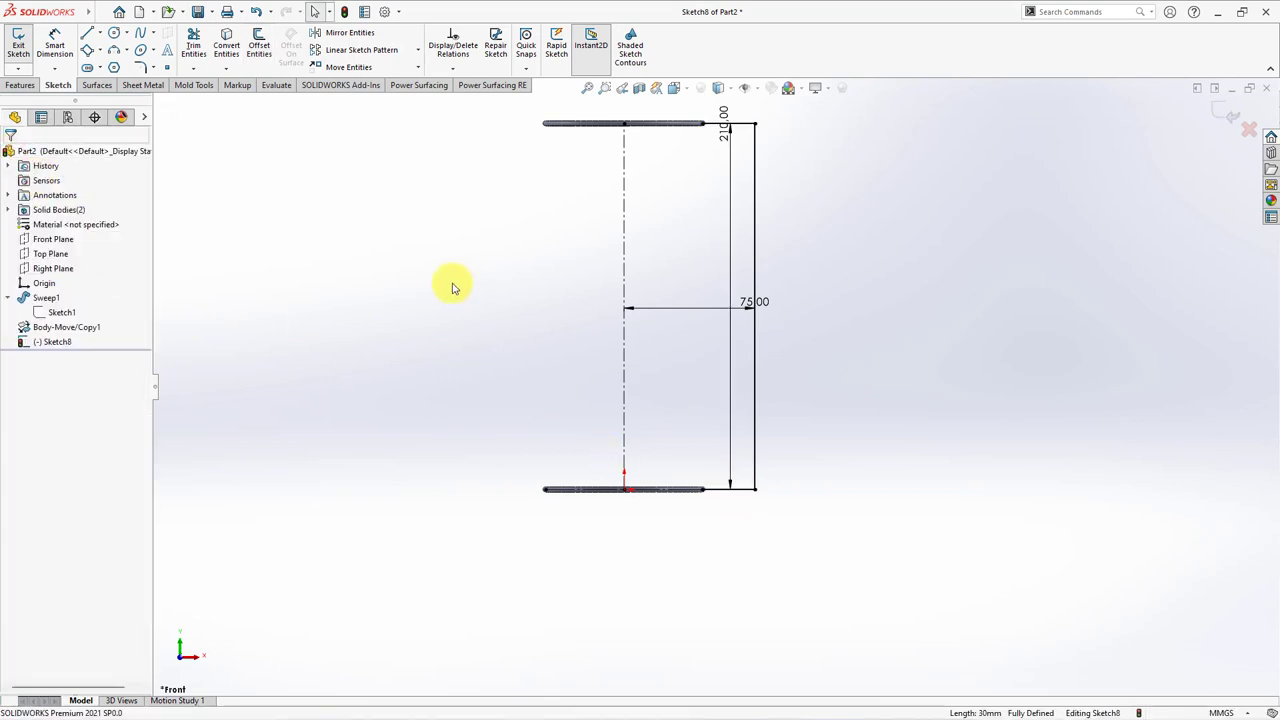
middle_click_drag(428, 220, 258, 253, "ctrl")
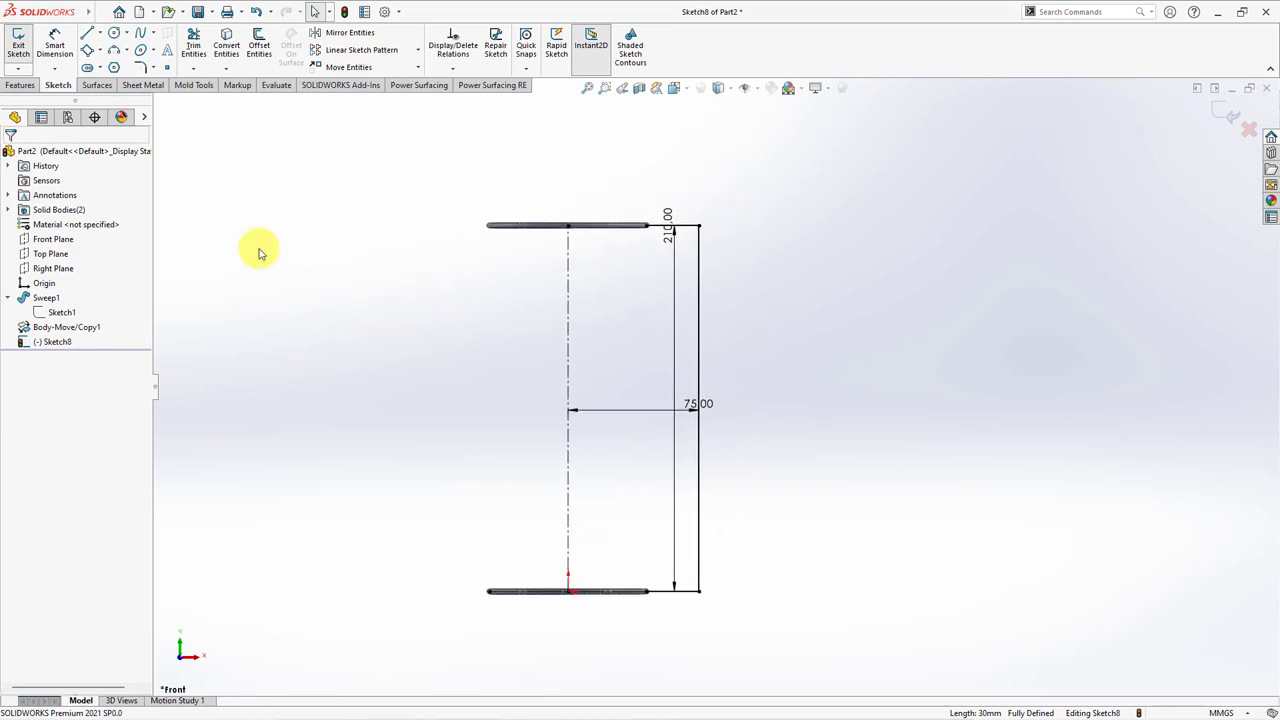
- Fillet the top-right and bottom-right path corners at 25 mm and exit Sketch8
right_click(144, 66)
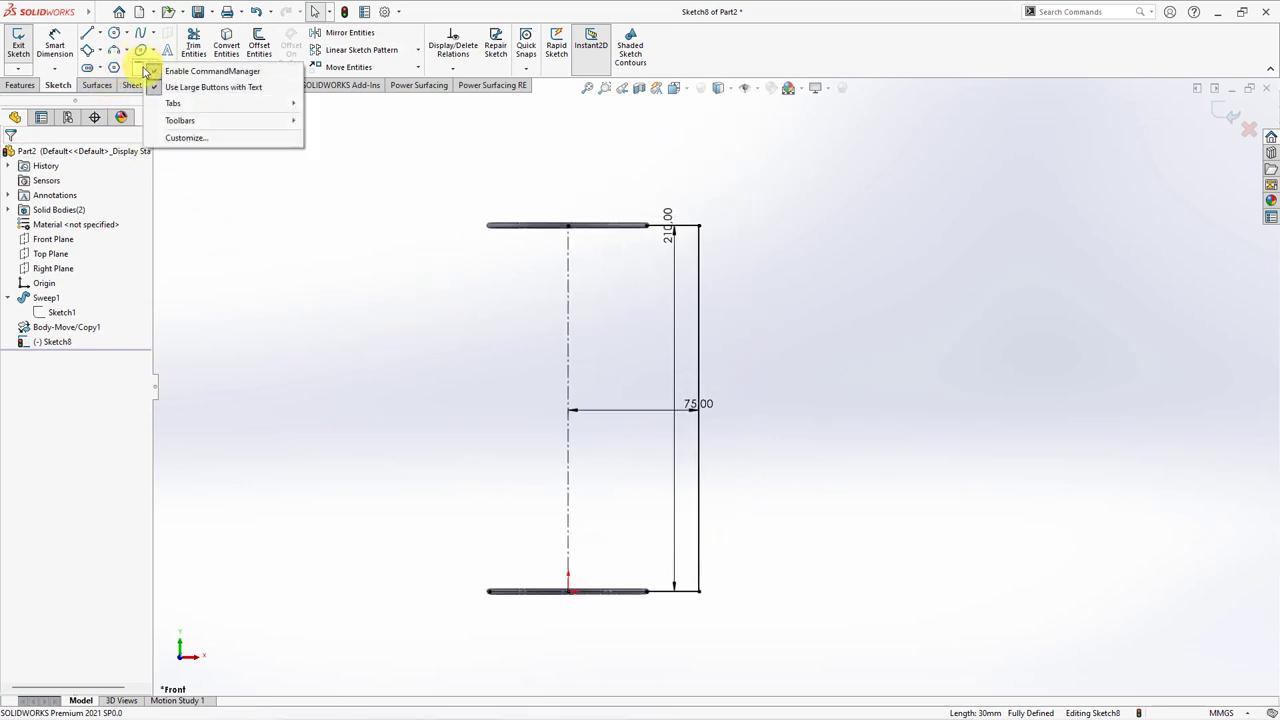
left_click(143, 64)
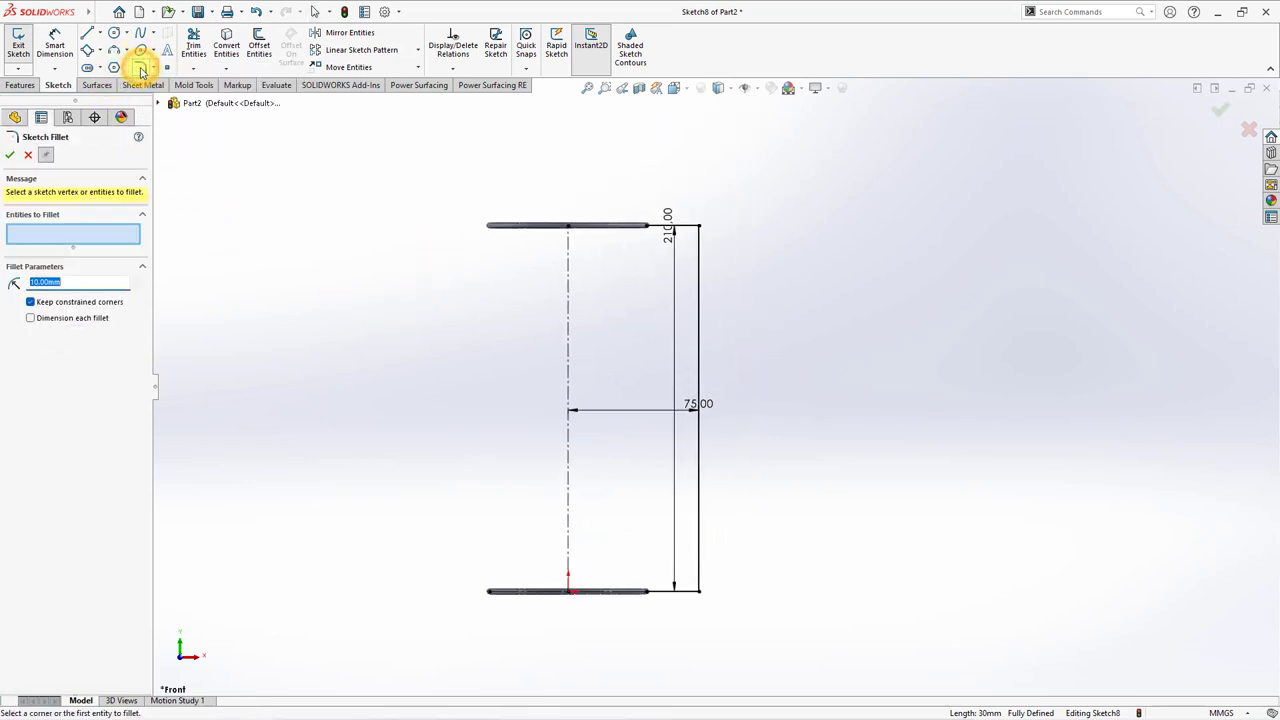
left_click(690, 228)
left_click(692, 592)
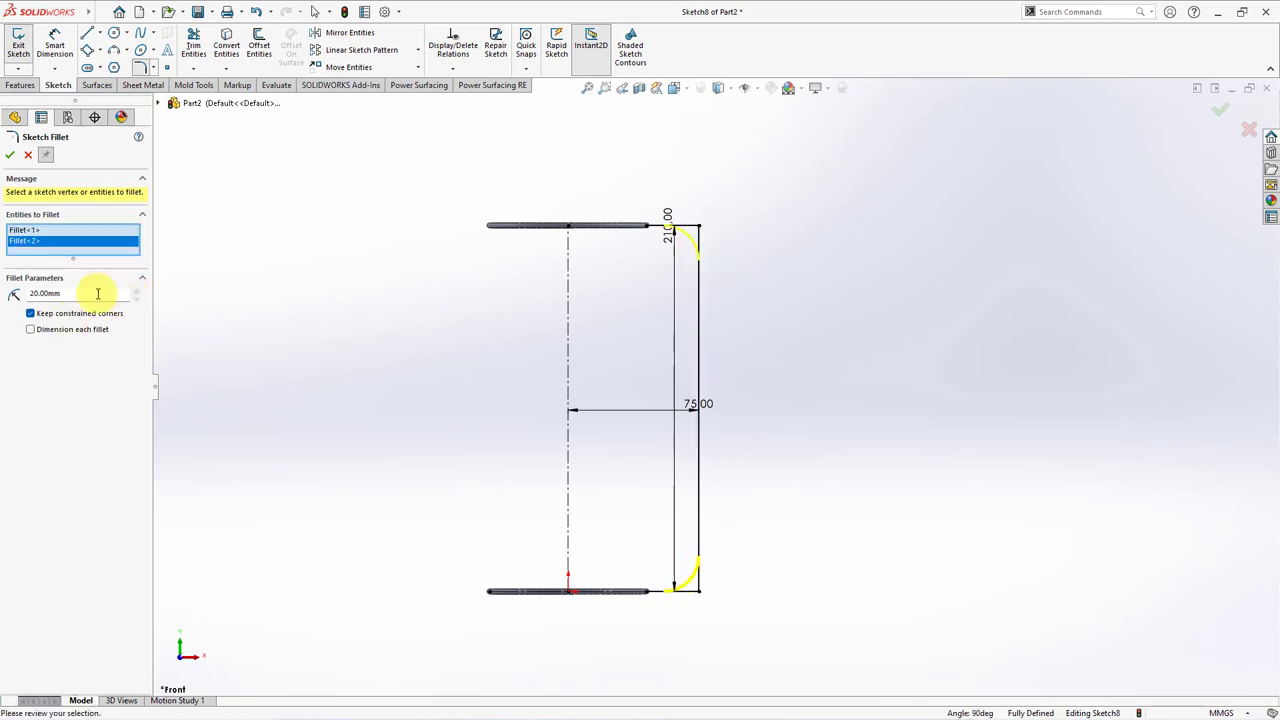
left_click_drag(98, 293, 20, 293)
type("25")
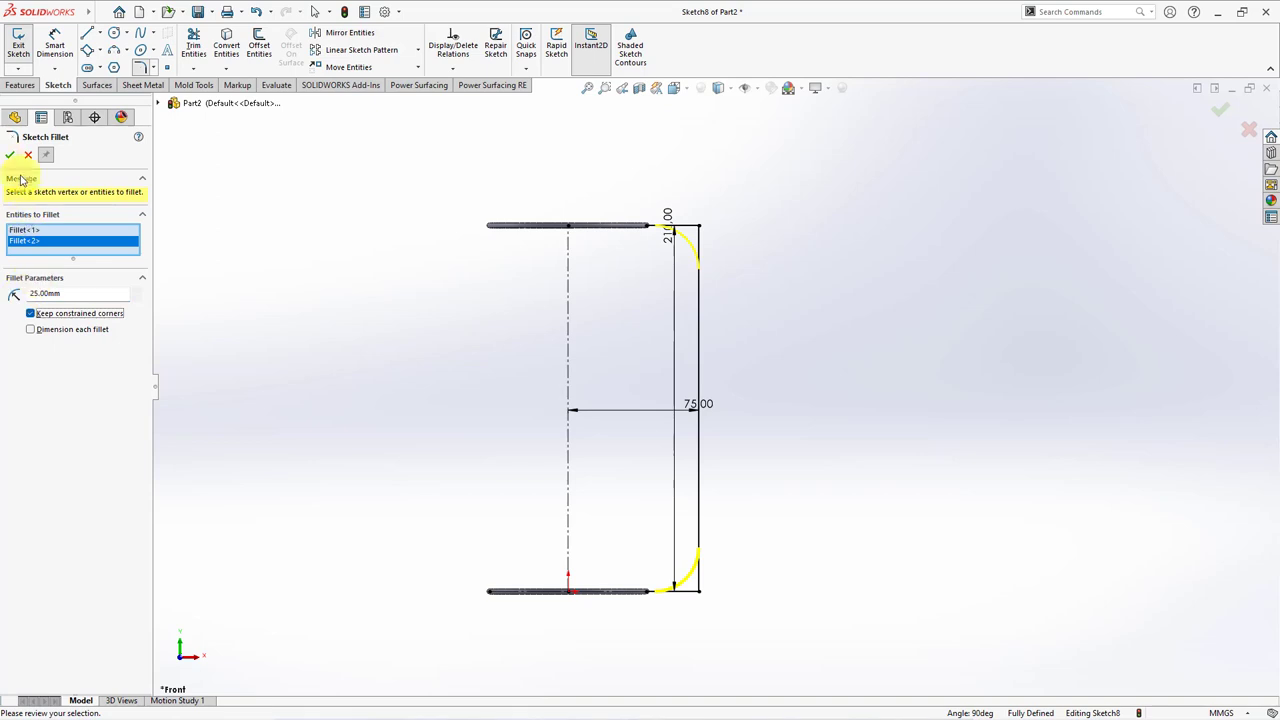
left_click(9, 154)
middle_click_drag(372, 300, 308, 357)
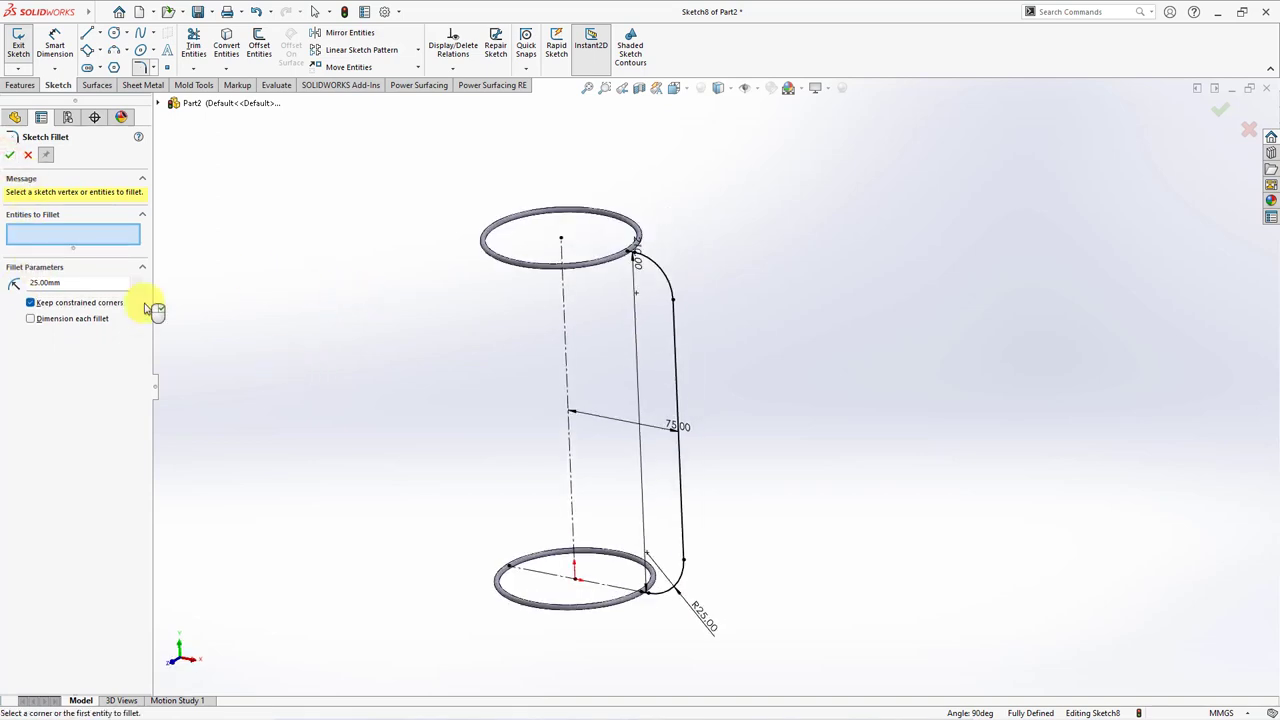
left_click(29, 155)
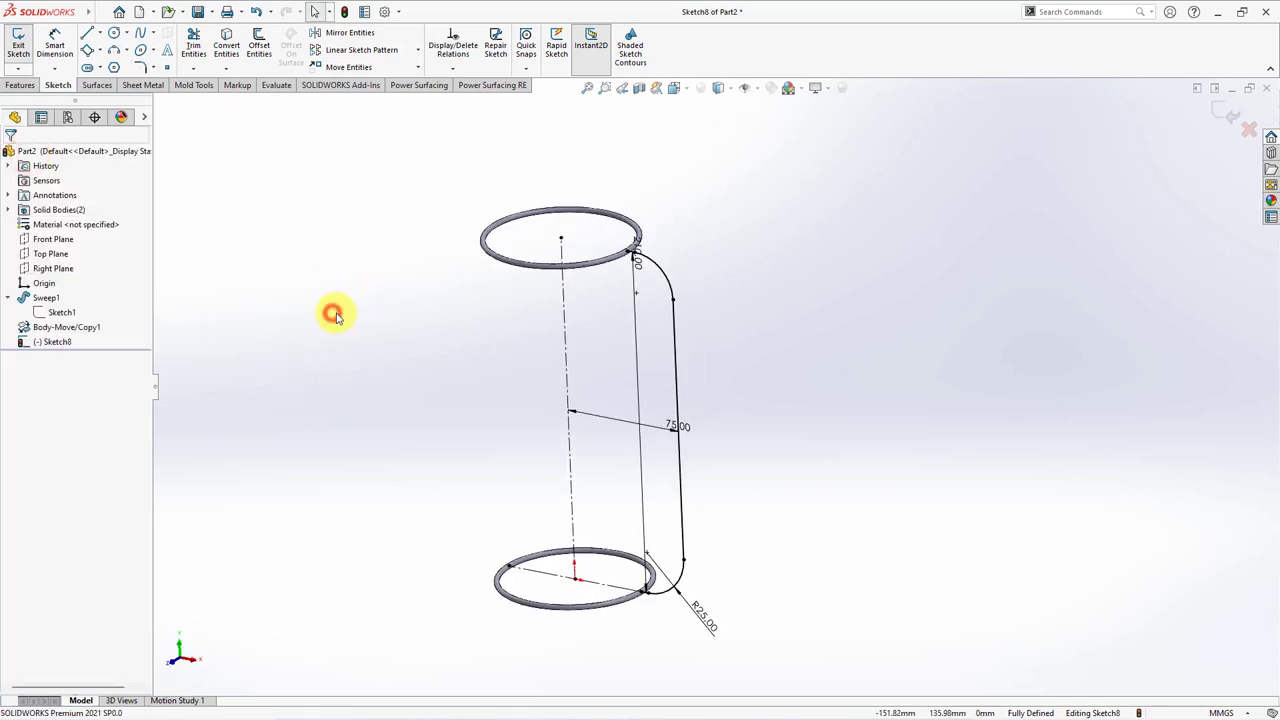
left_click(1218, 108)
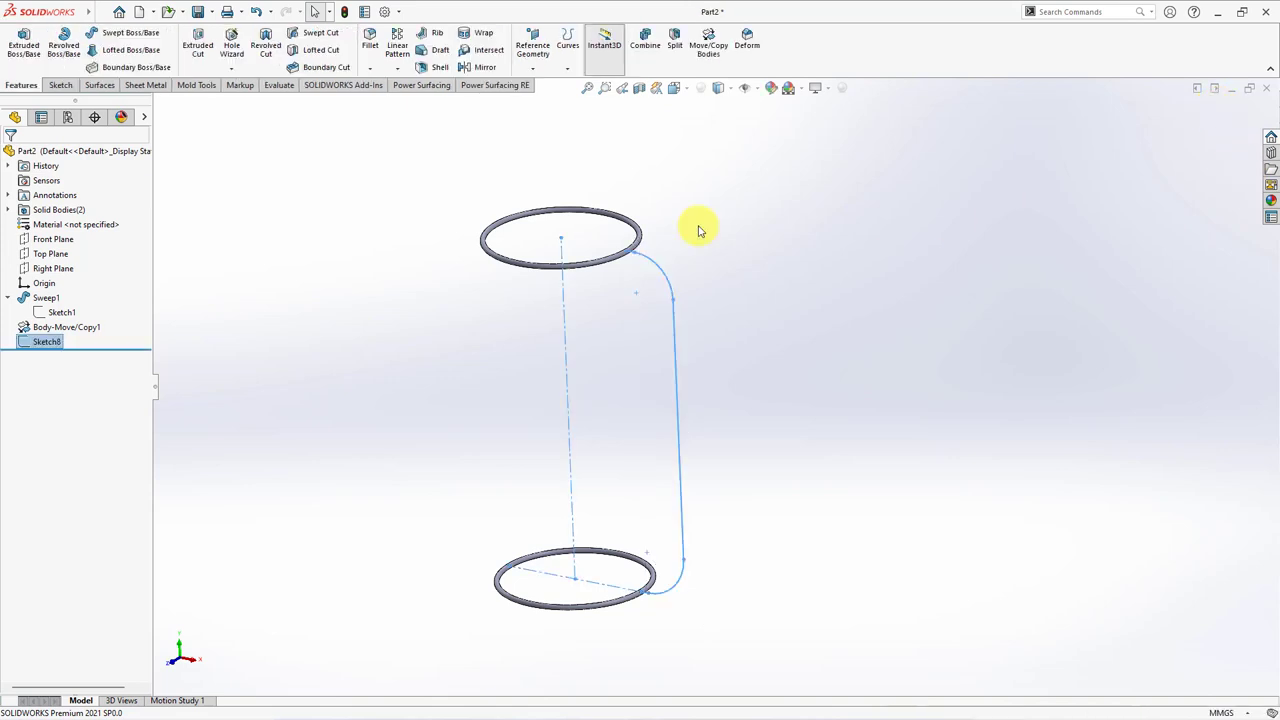
- Sweep a 1 mm circular wire along Sketch8 with Merge result unchecked
left_click(117, 34)
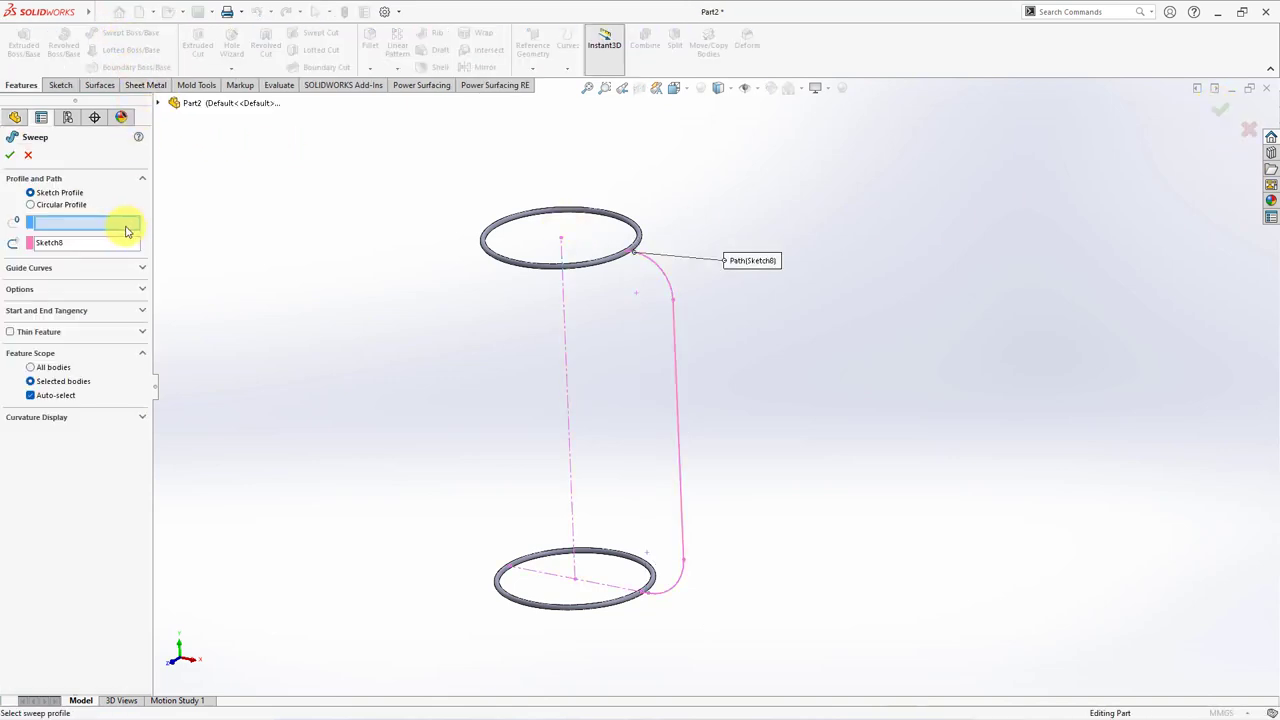
left_click(35, 205)
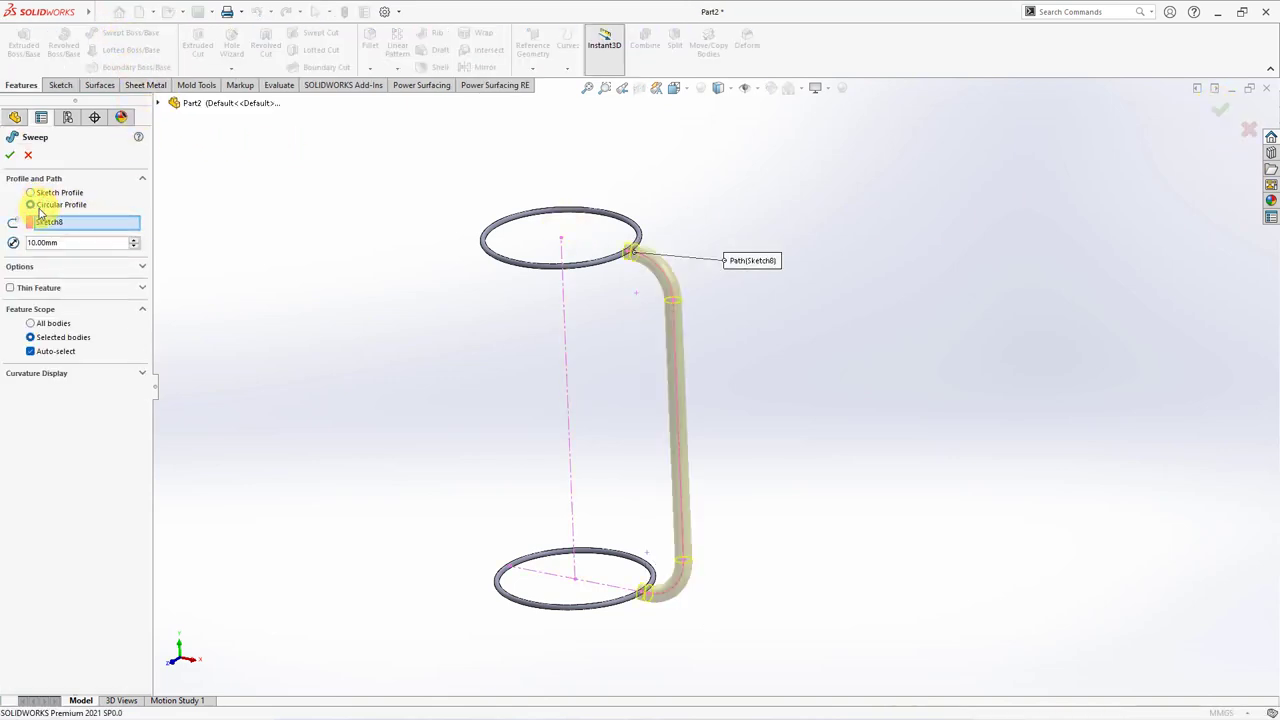
type("1")
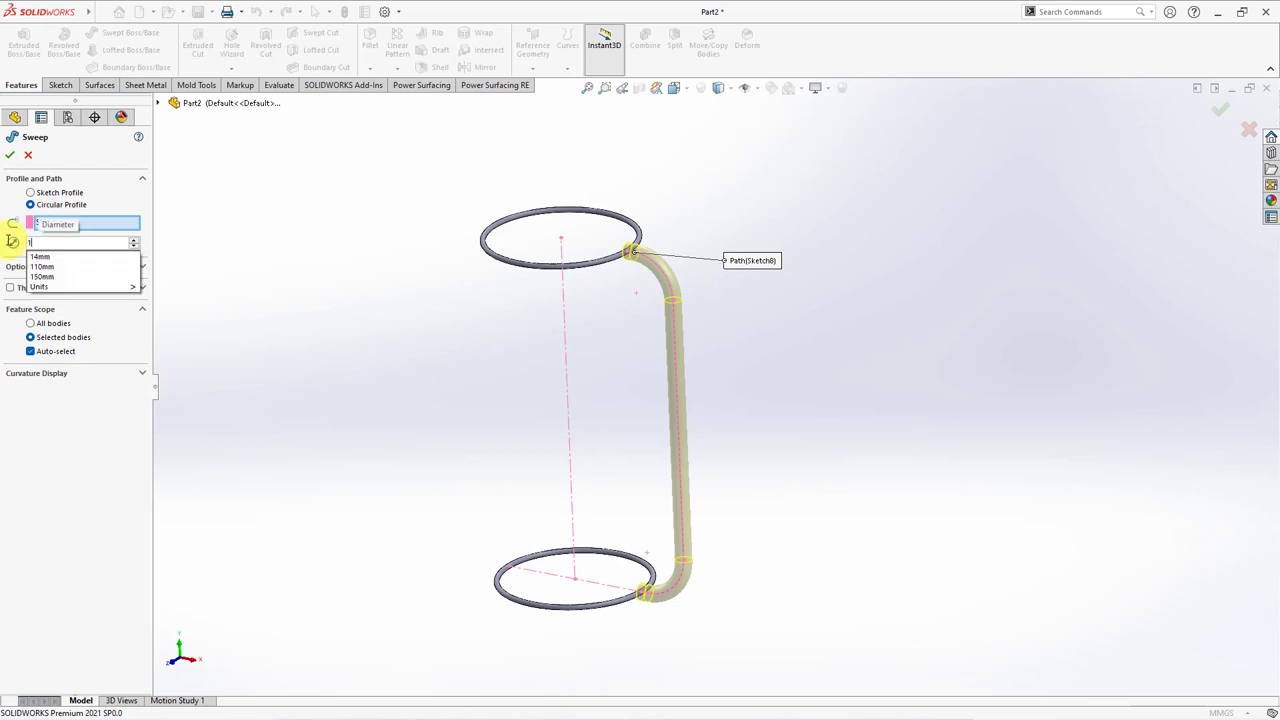
key("Return")
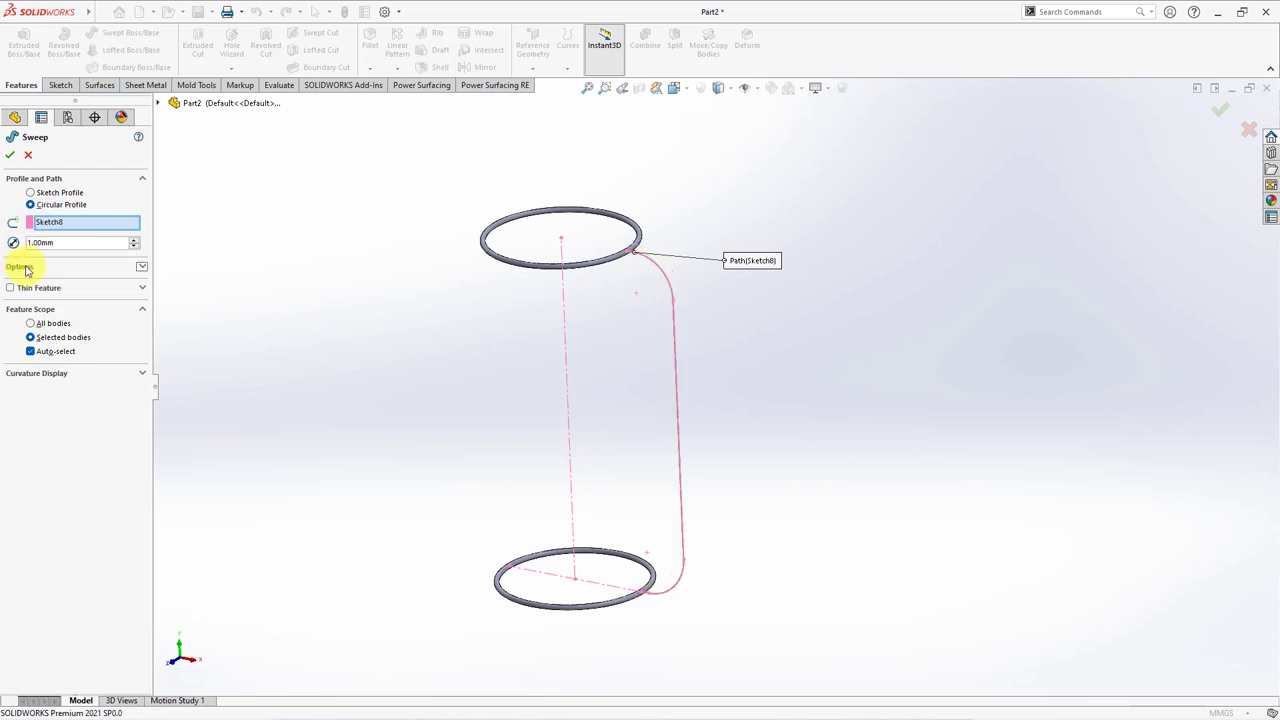
left_click(27, 268)
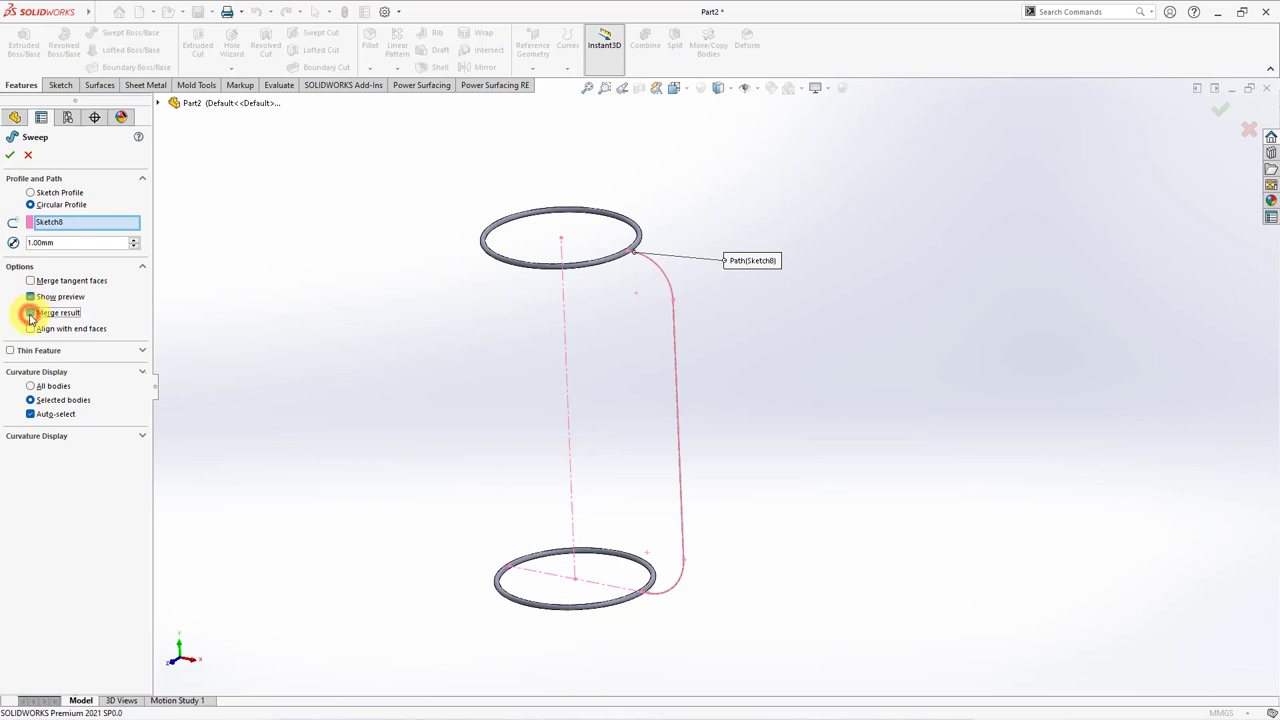
left_click(31, 313)
left_click(9, 157)
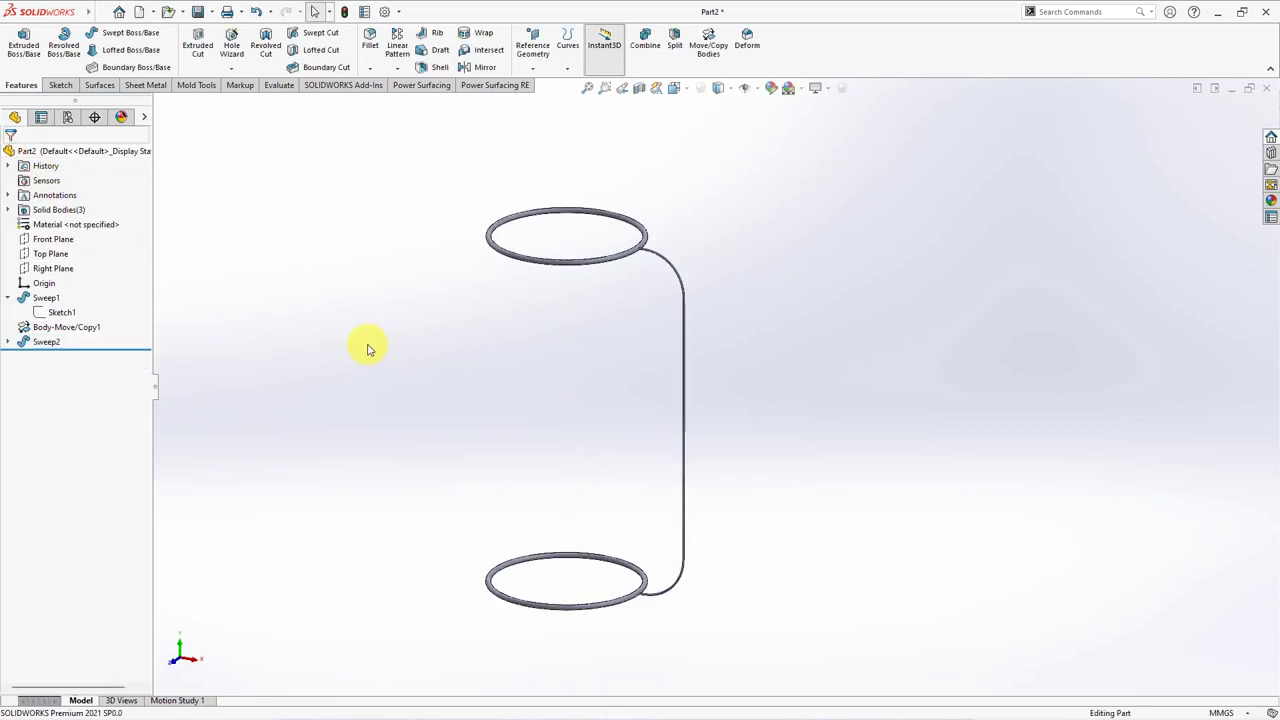
- Create Axis1 from the intersection of the Front Plane and Top Plane
left_click(532, 48)
left_click(546, 103)
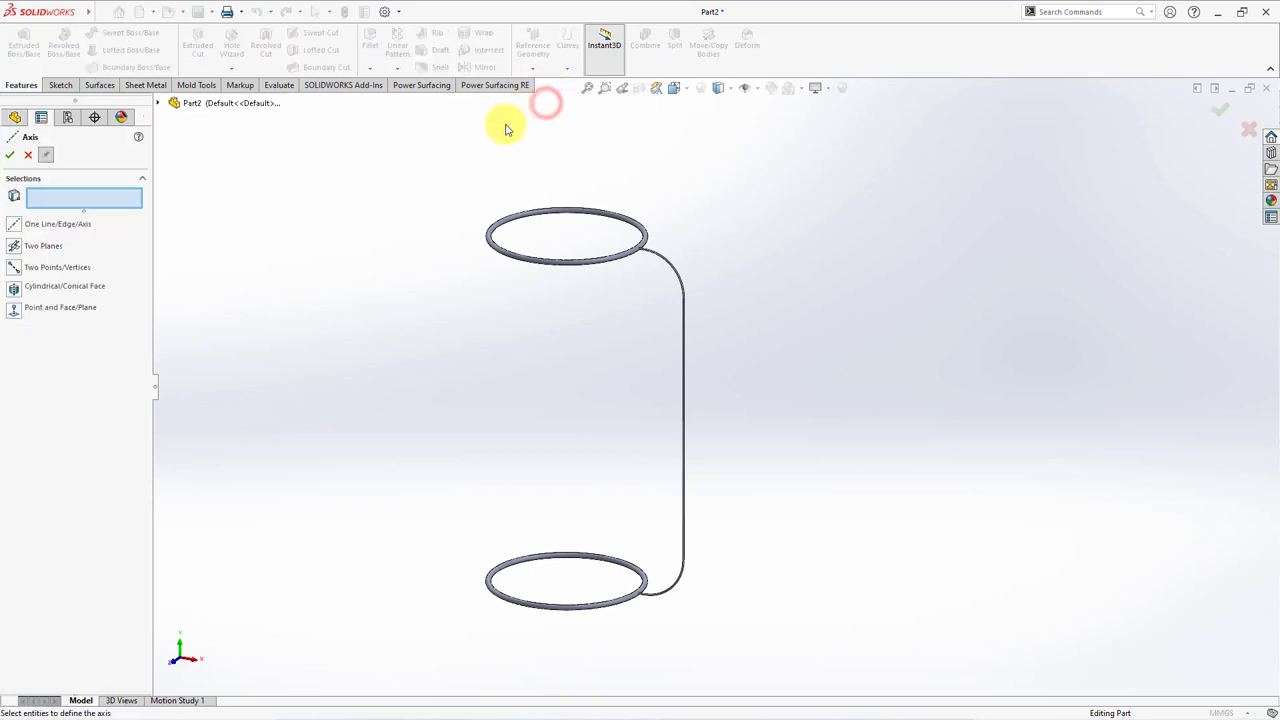
left_click(158, 103)
left_click(216, 190)
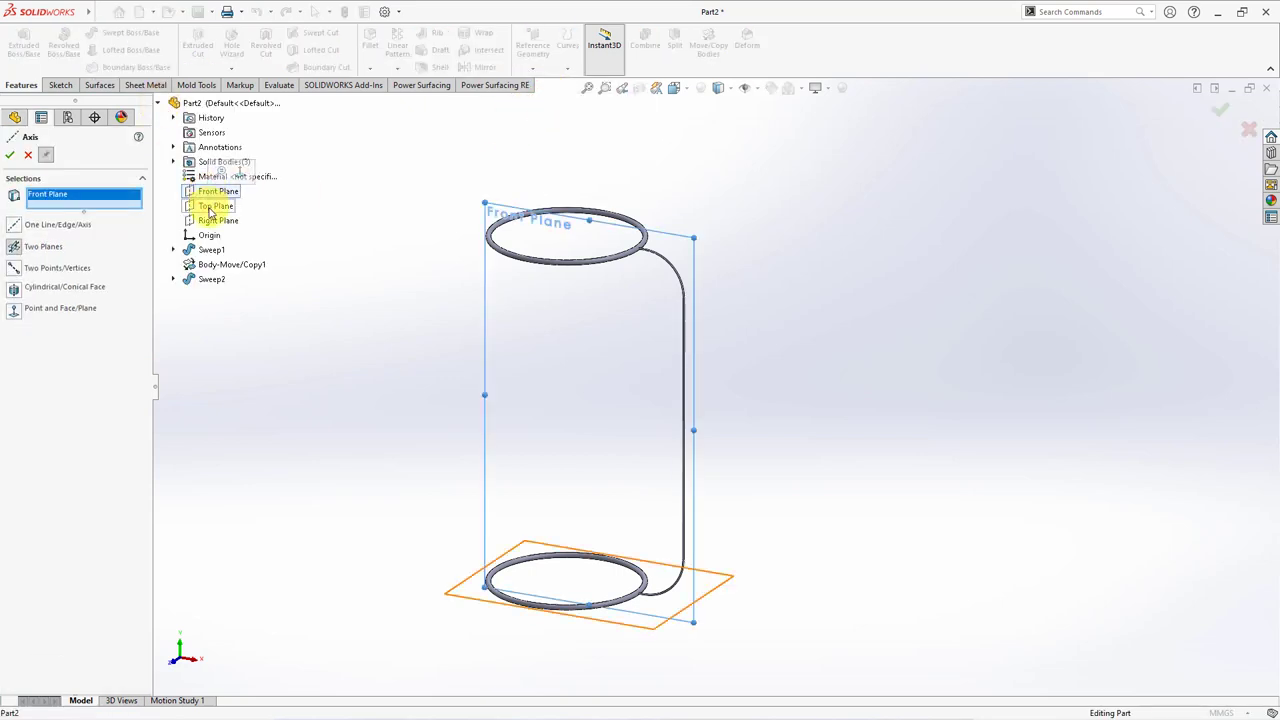
left_click(212, 206)
left_click(10, 154)
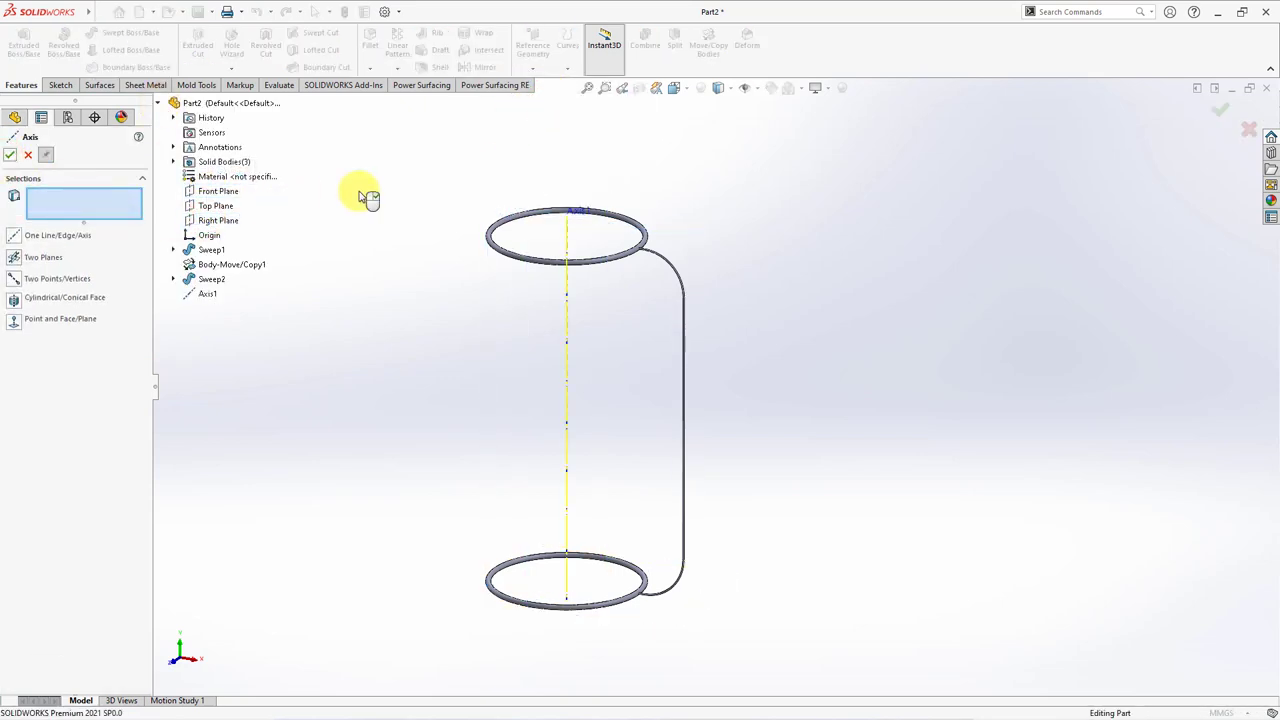
left_click(28, 154)
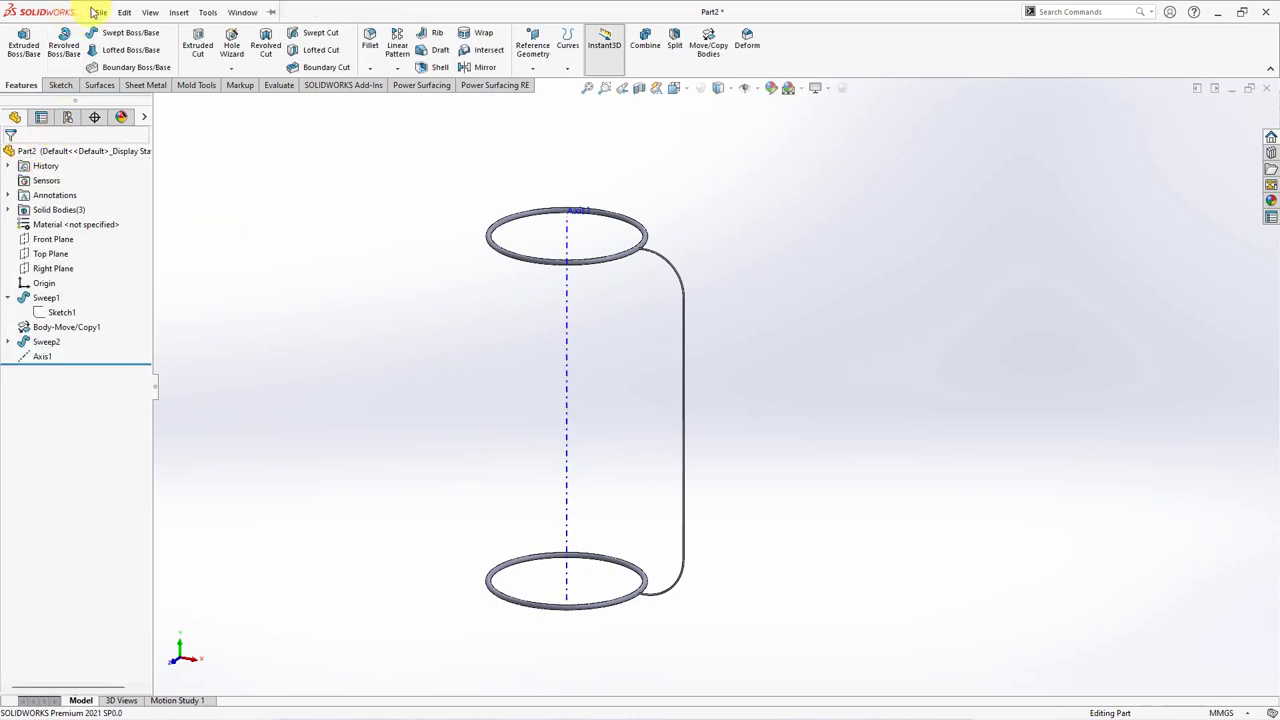
left_click(178, 12)
- Flex the Sweep2 wire with a 60° twist, triad X set to 0 mm on the axis
left_click(355, 303)
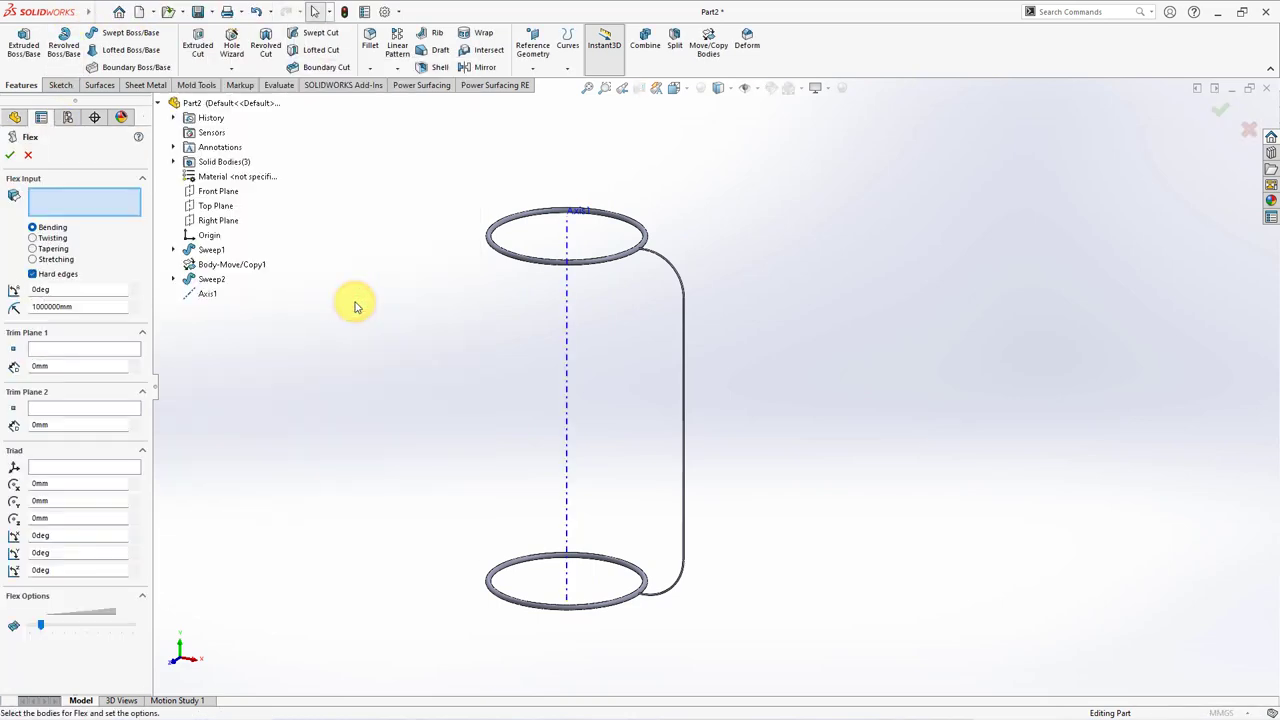
left_click(685, 314)
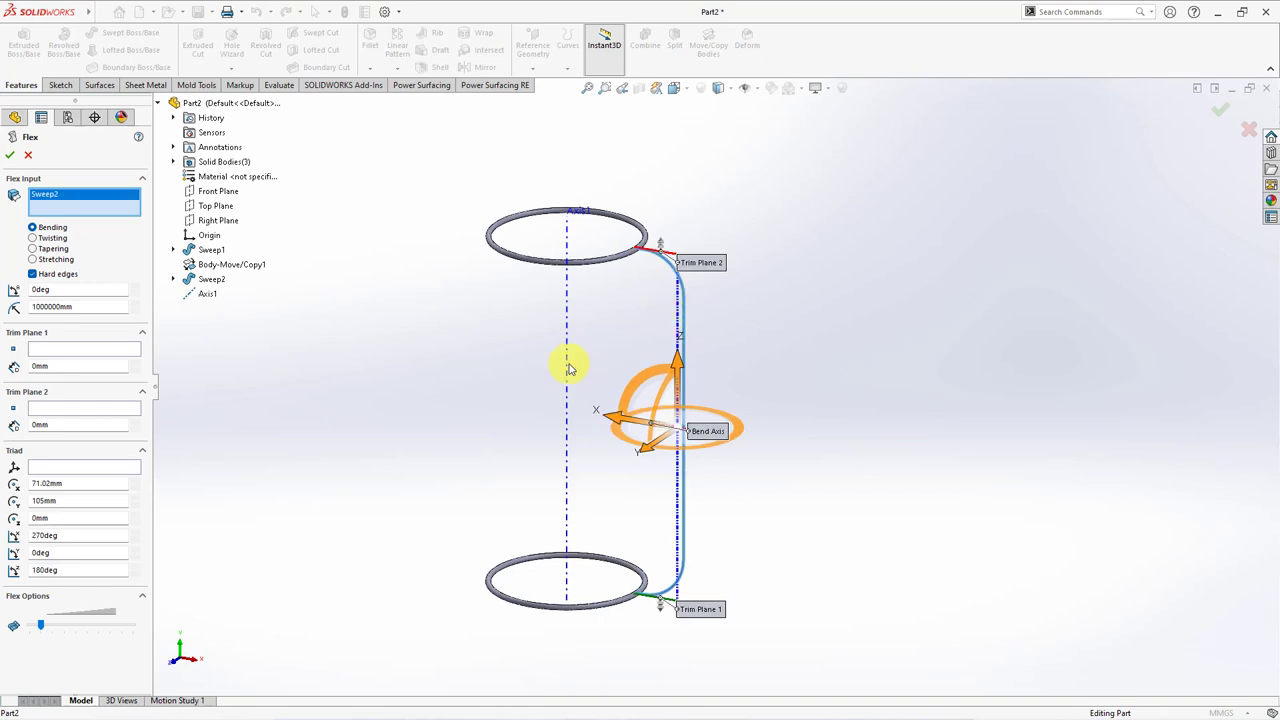
left_click(33, 238)
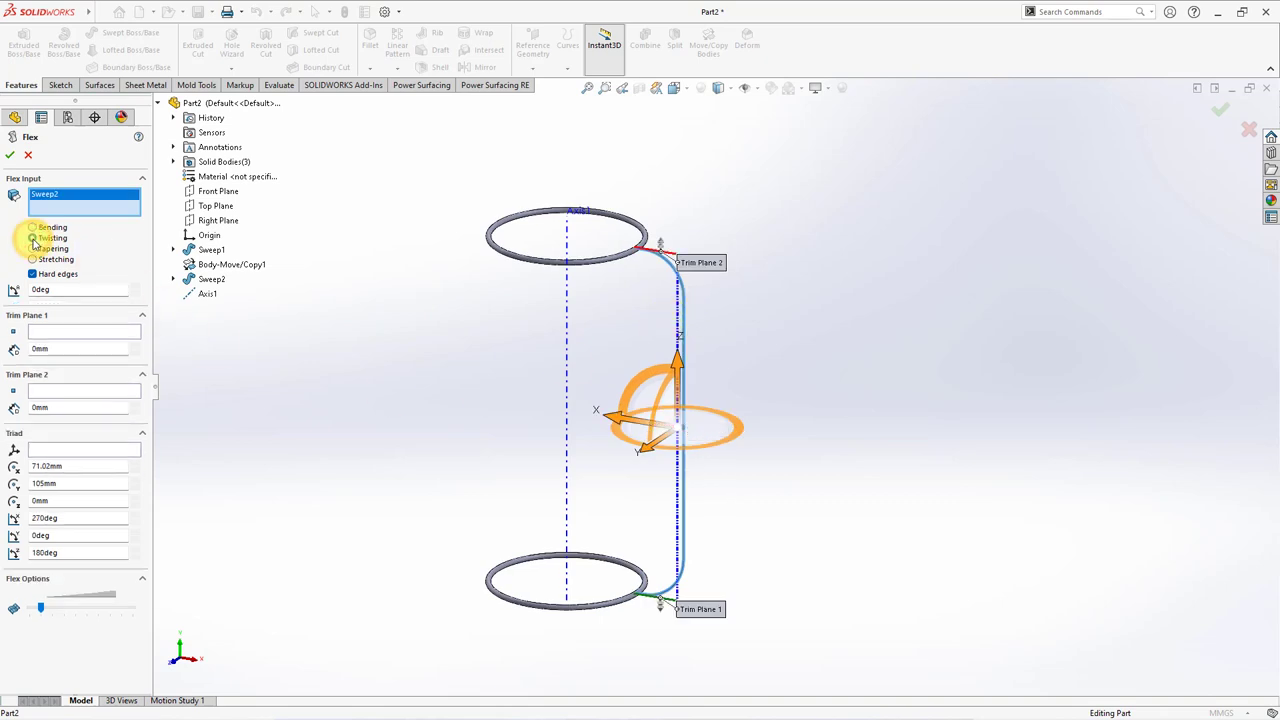
left_click(76, 465)
type("0")
key("Return")
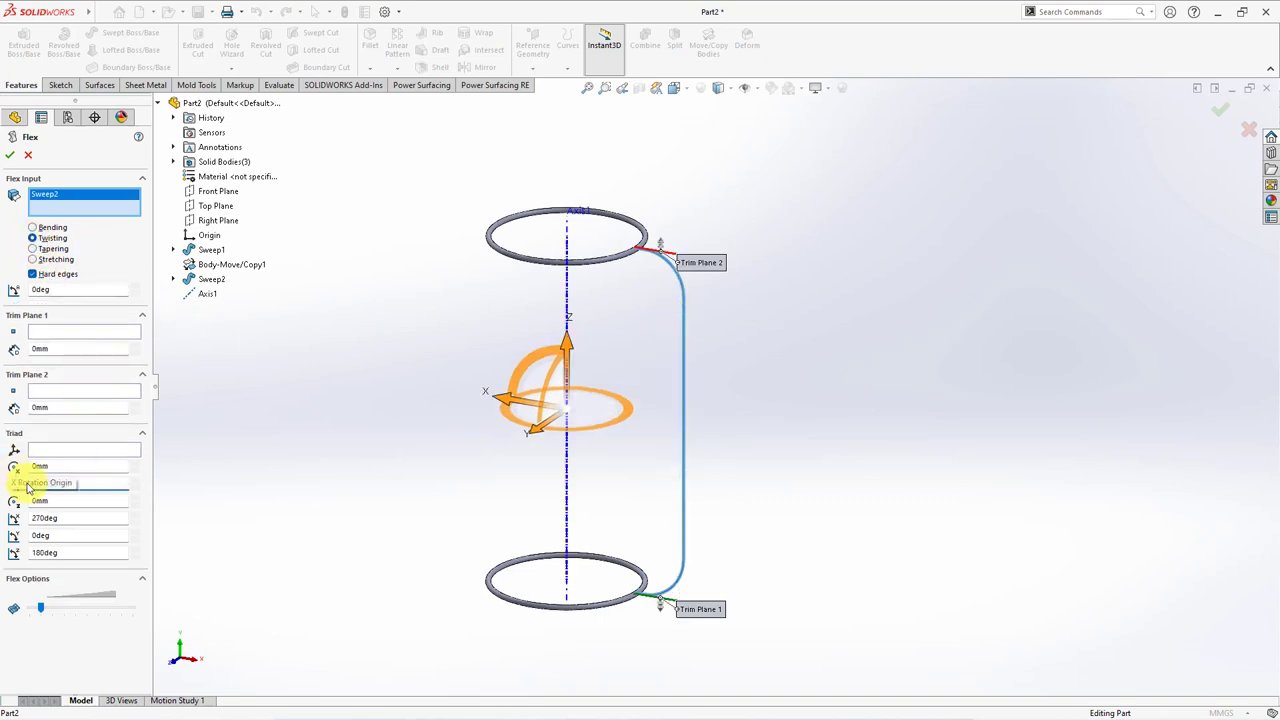
left_click(30, 484)
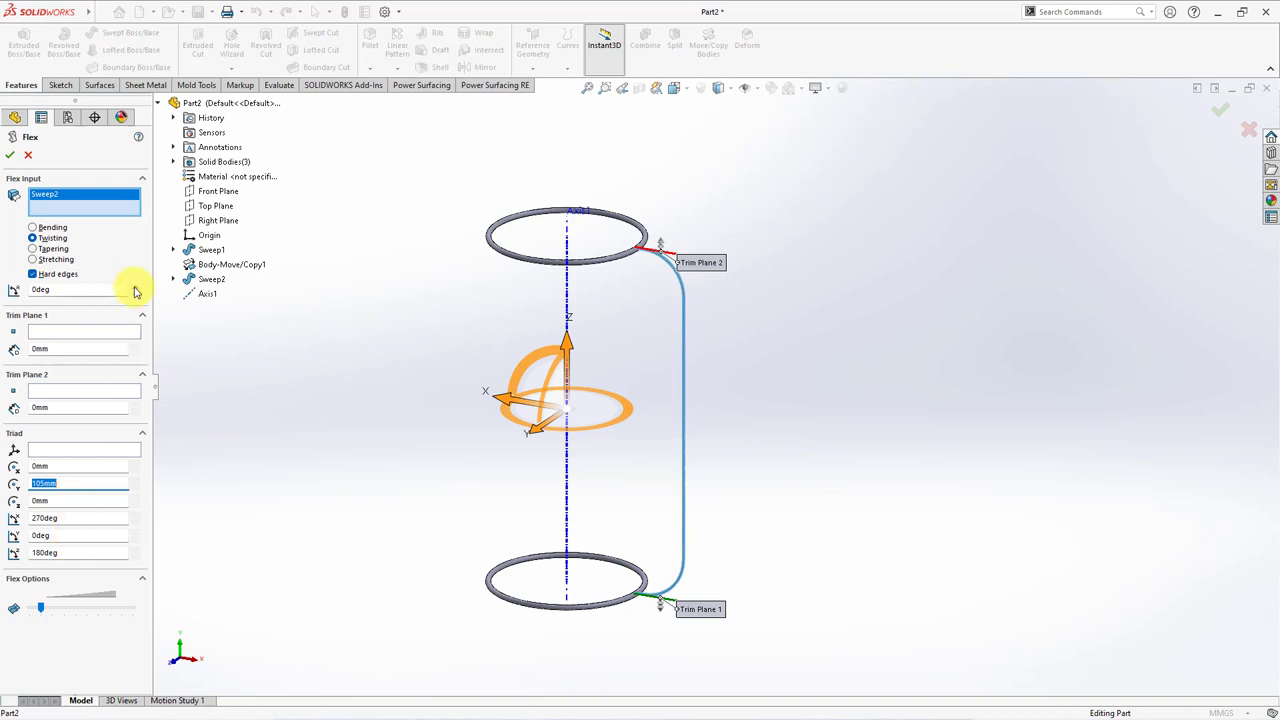
left_click_drag(135, 289, 135, 289)
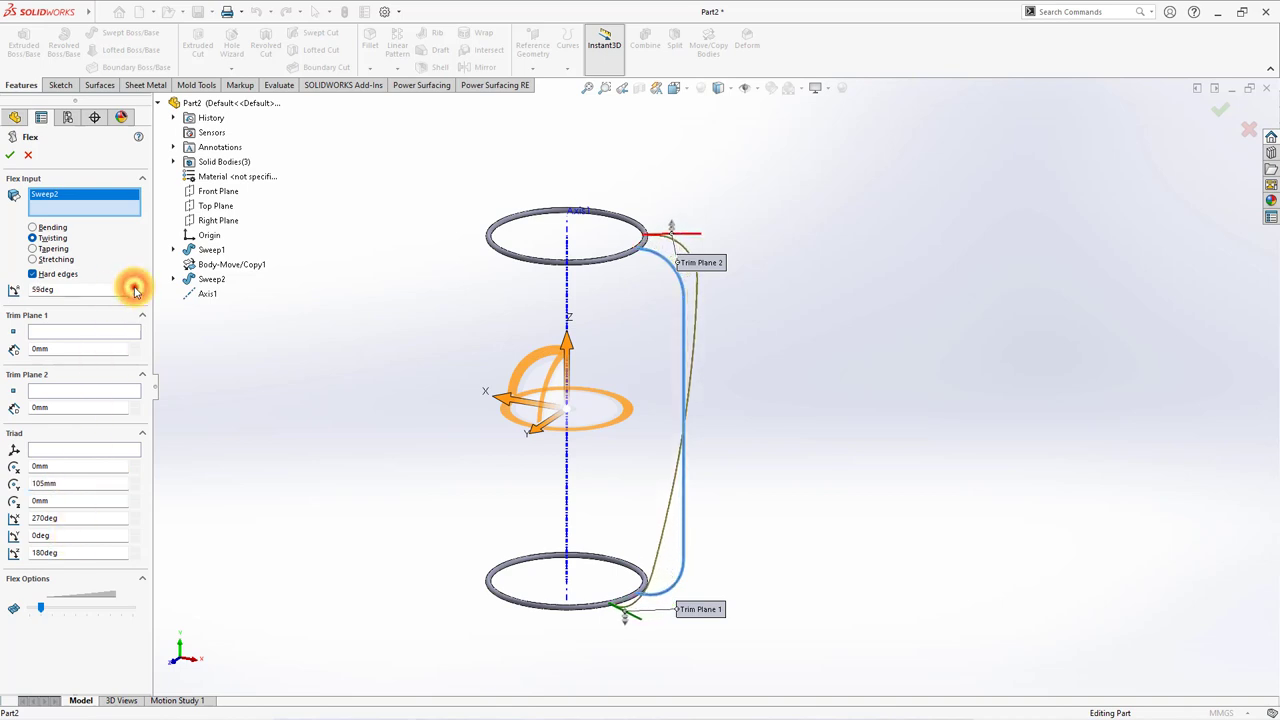
left_click(10, 158)
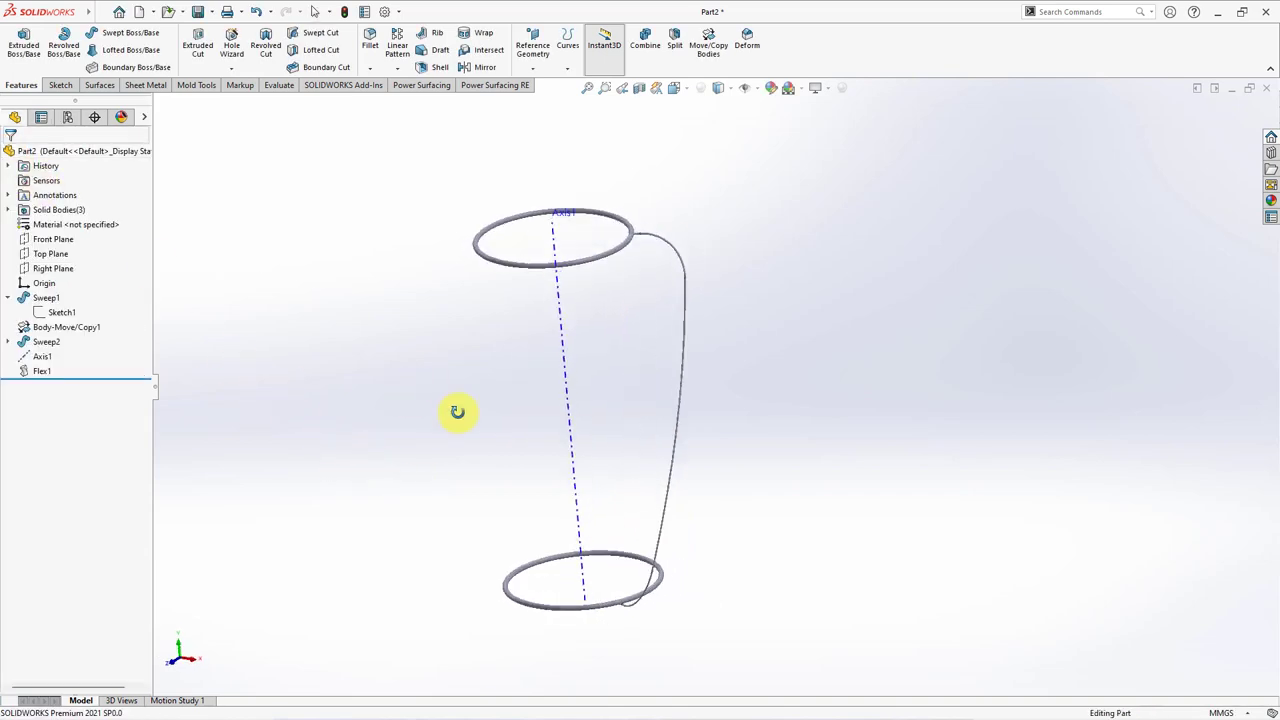
- Copy the twisted Flex1 tube rotated 3° about Axis1
left_click(708, 45)
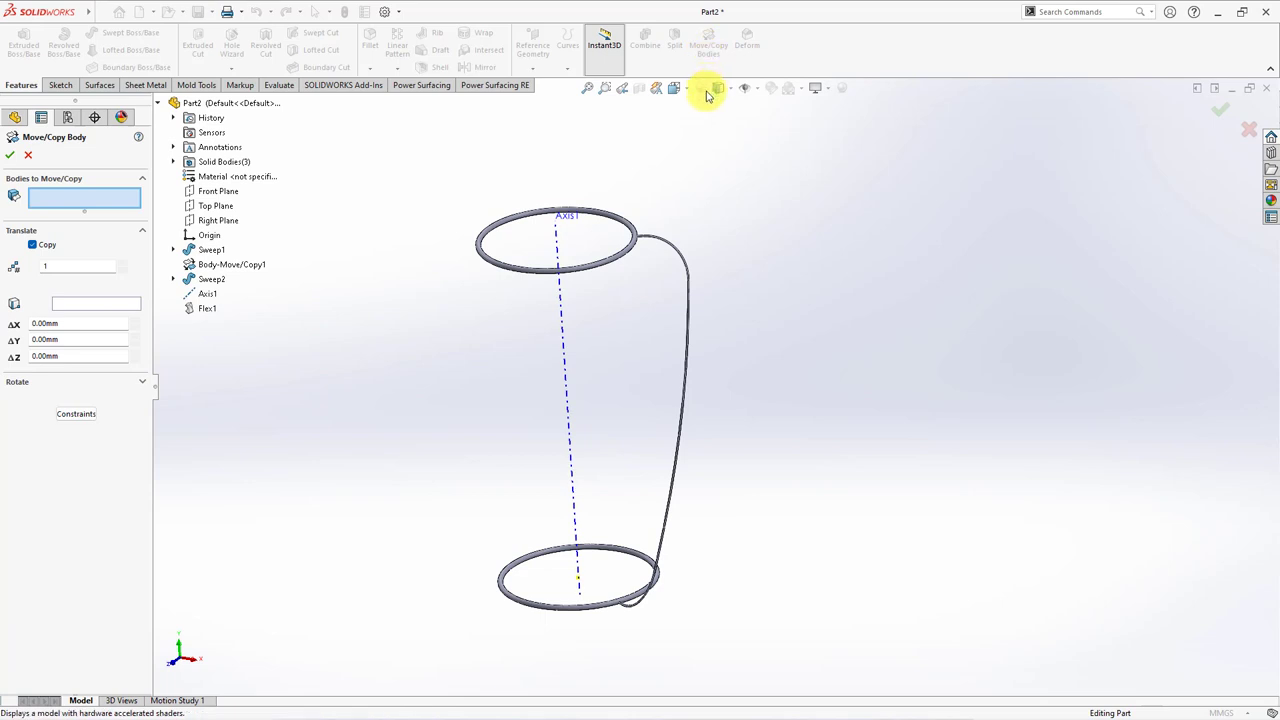
left_click(682, 262)
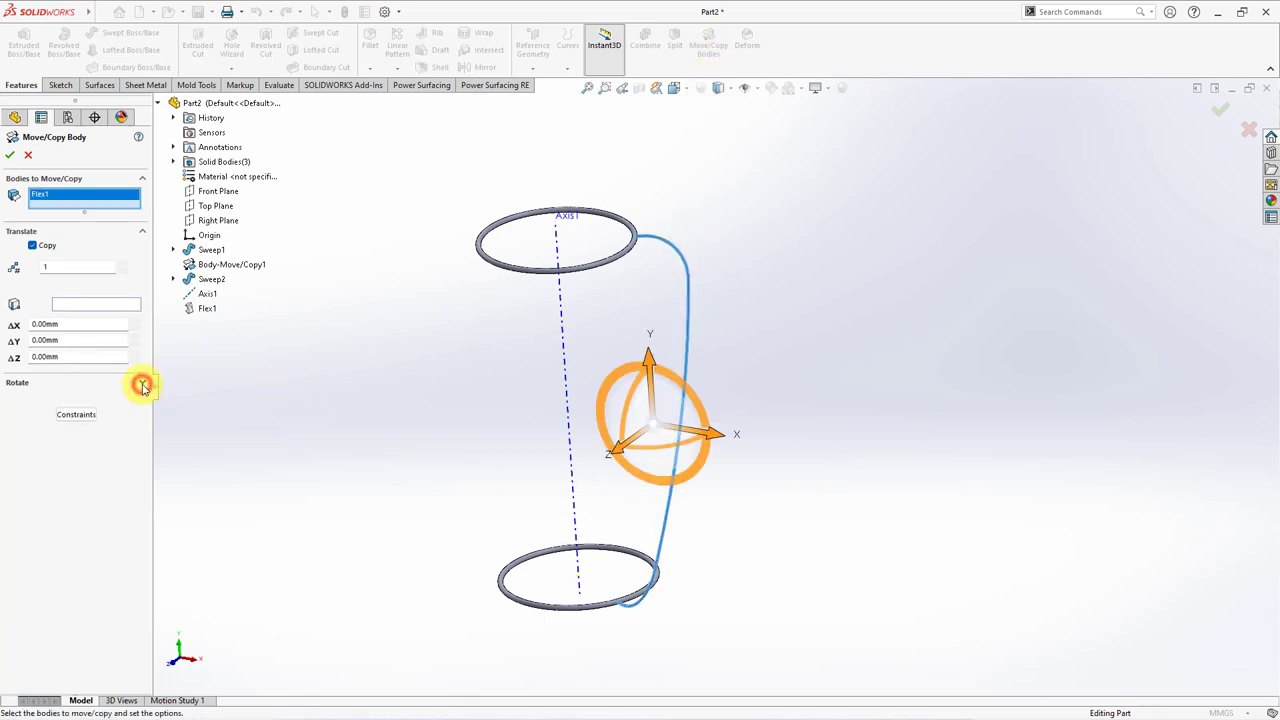
left_click(142, 383)
left_click(83, 310)
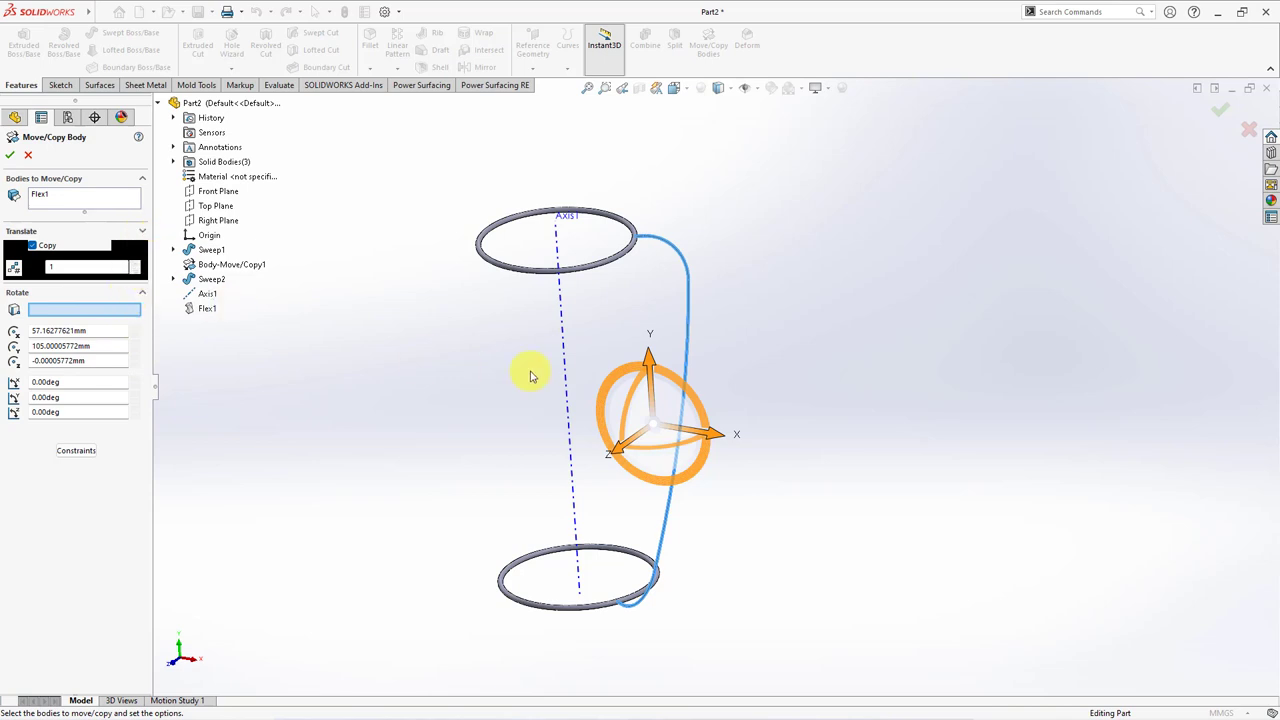
left_click(565, 375)
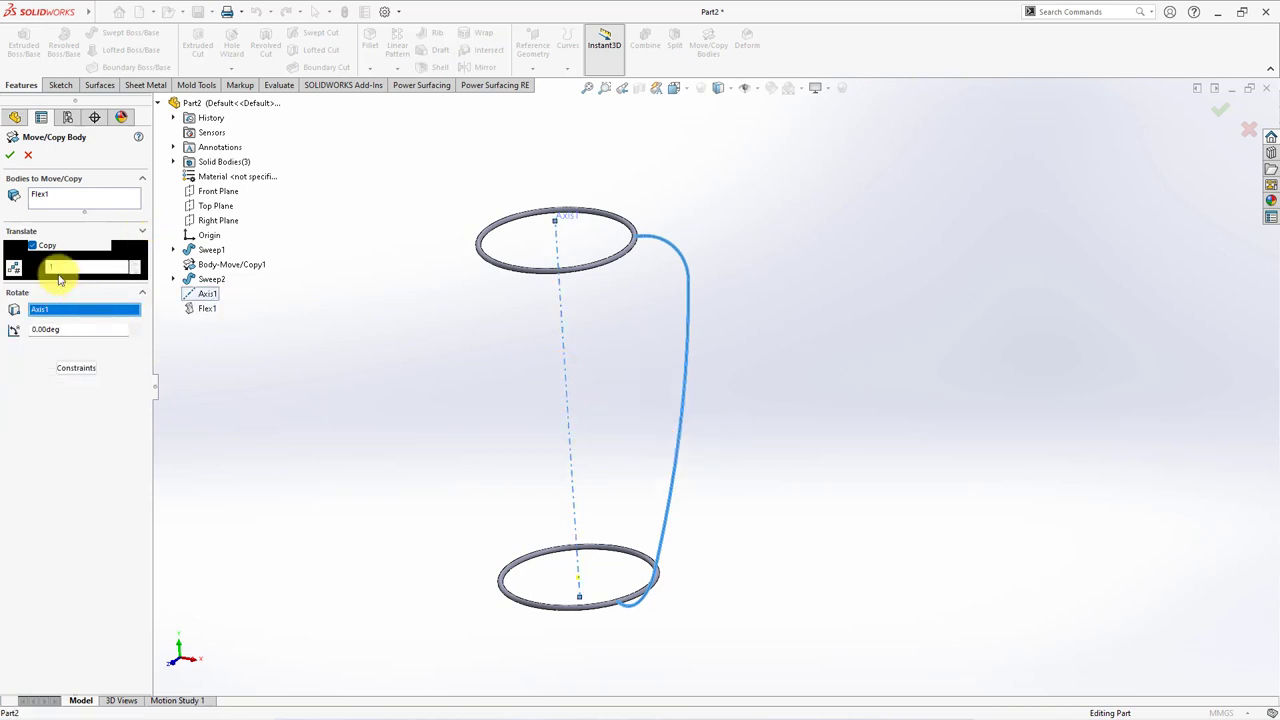
left_click(70, 329)
type("6")
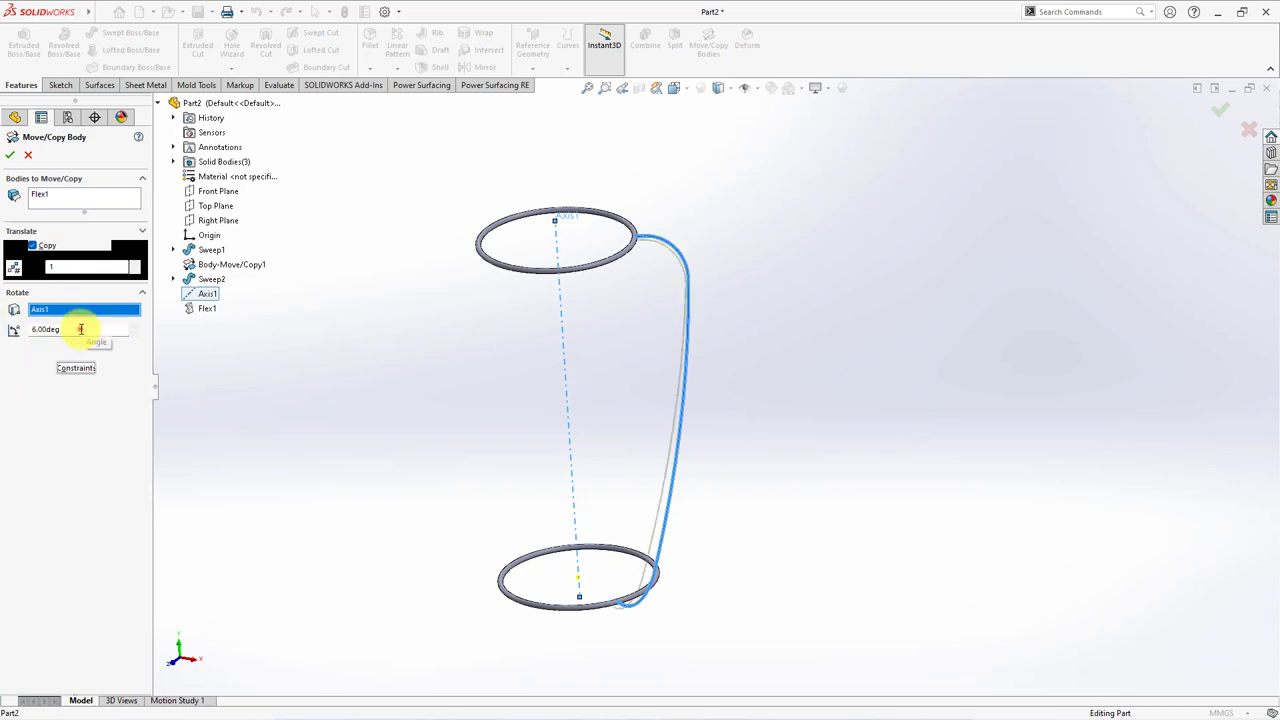
scroll(81, 329, "down", 3)
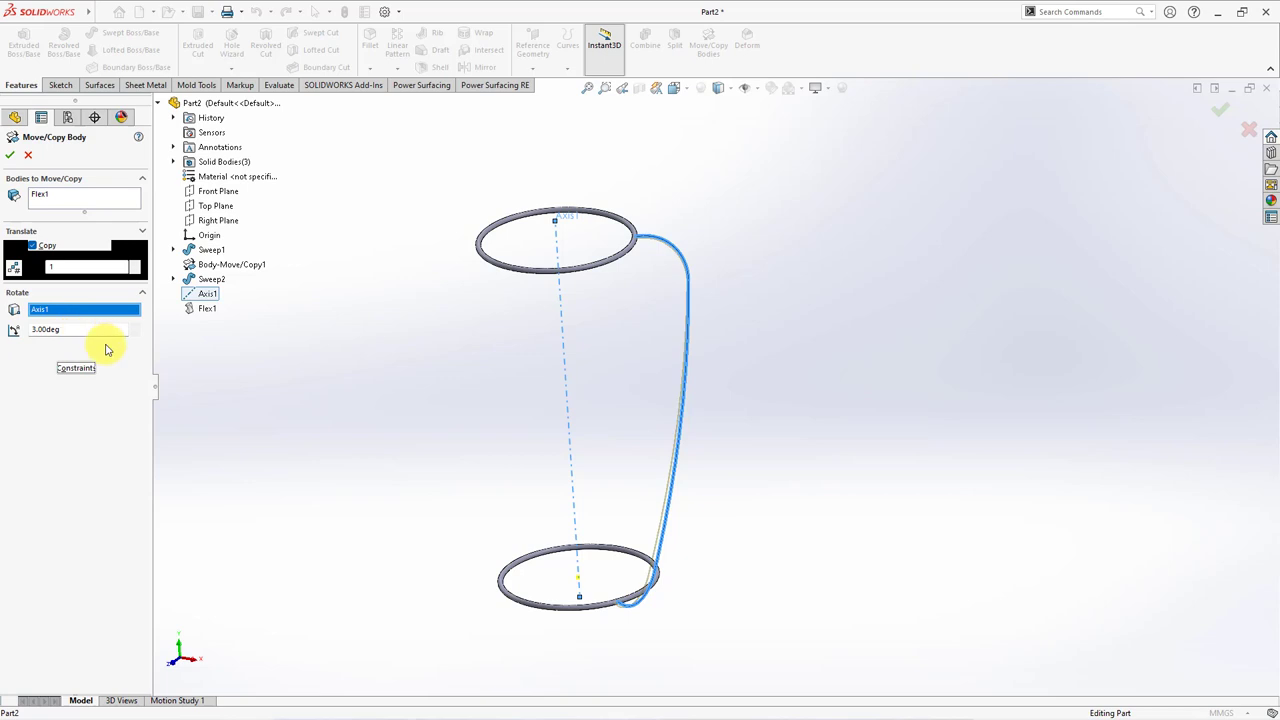
middle_click_drag(423, 380, 686, 263)
scroll(634, 289, "down", 3)
scroll(638, 300, "down", 2)
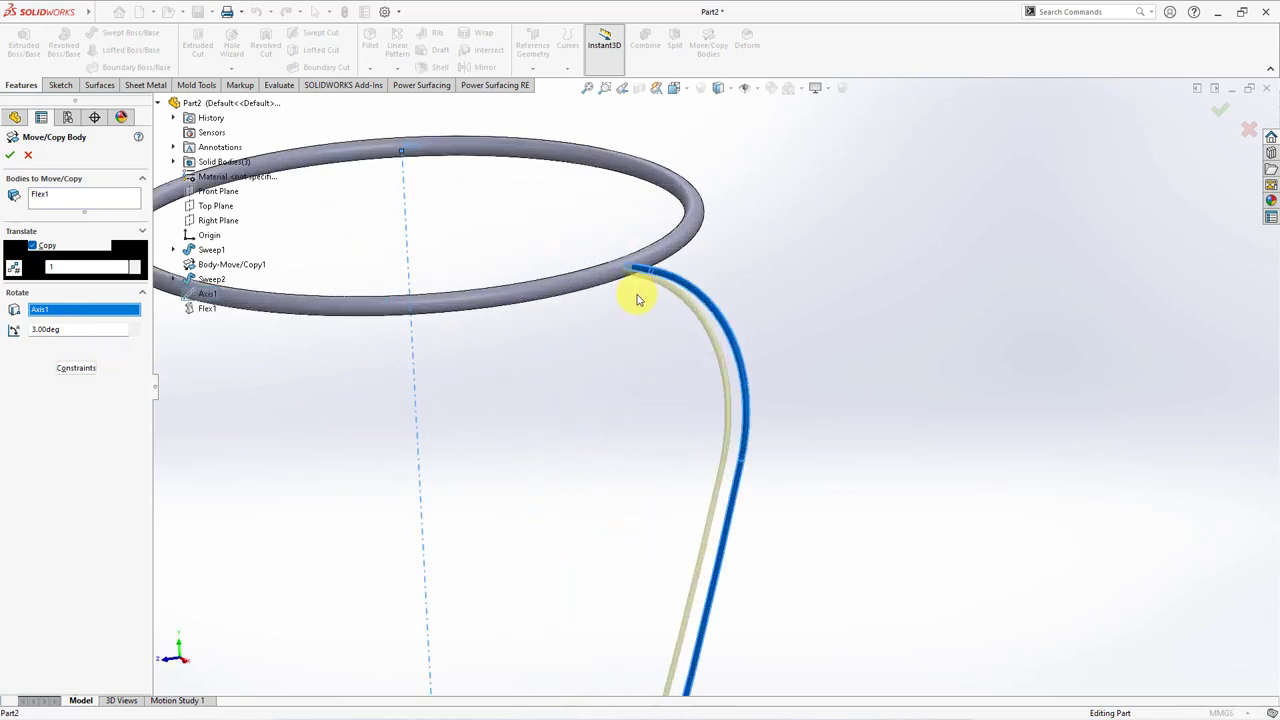
middle_click_drag(637, 300, 634, 337)
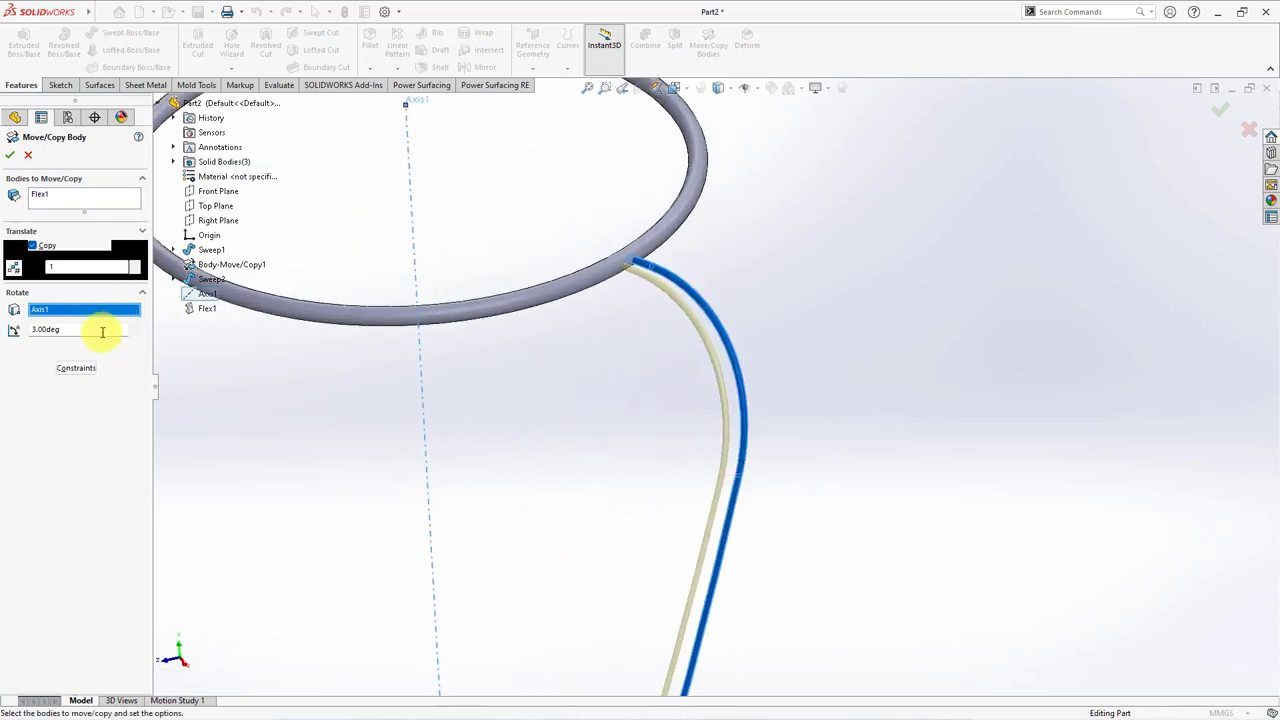
left_click(10, 155)
left_click(206, 434)
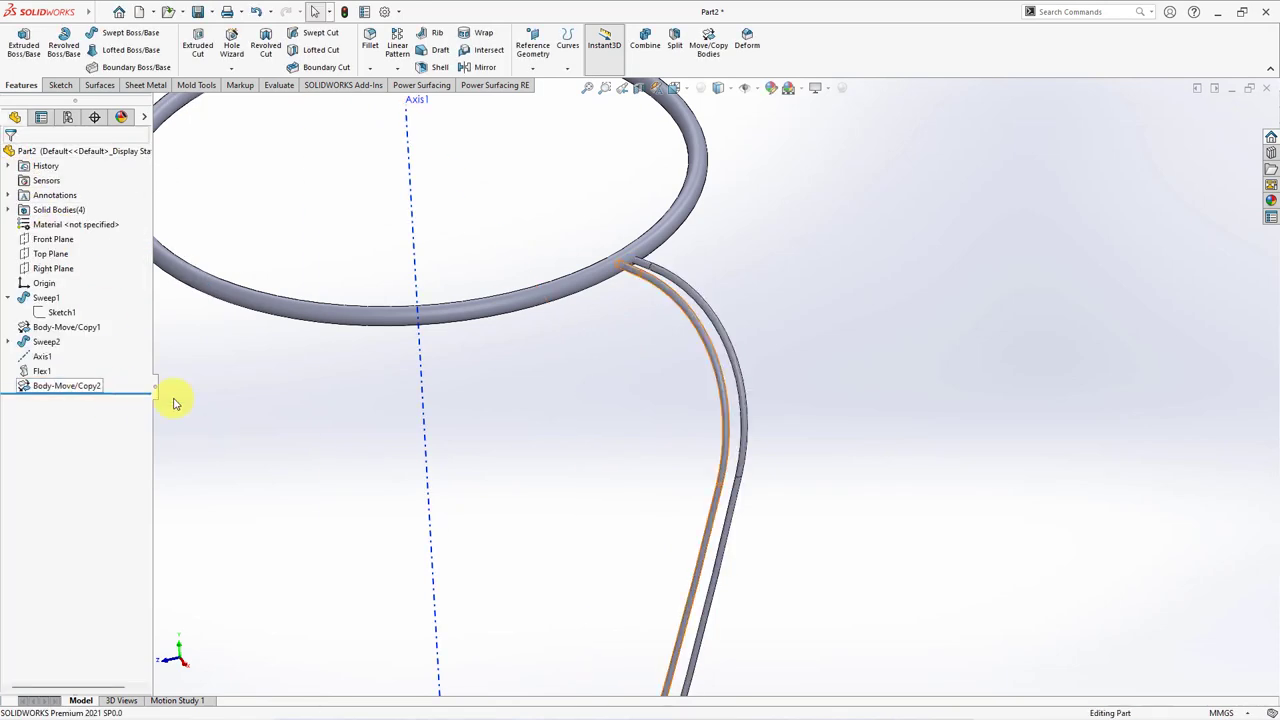
- Mirror the Body-Move/Copy2 tube across the Front Plane
scroll(525, 405, "up", 3)
scroll(520, 449, "up", 2)
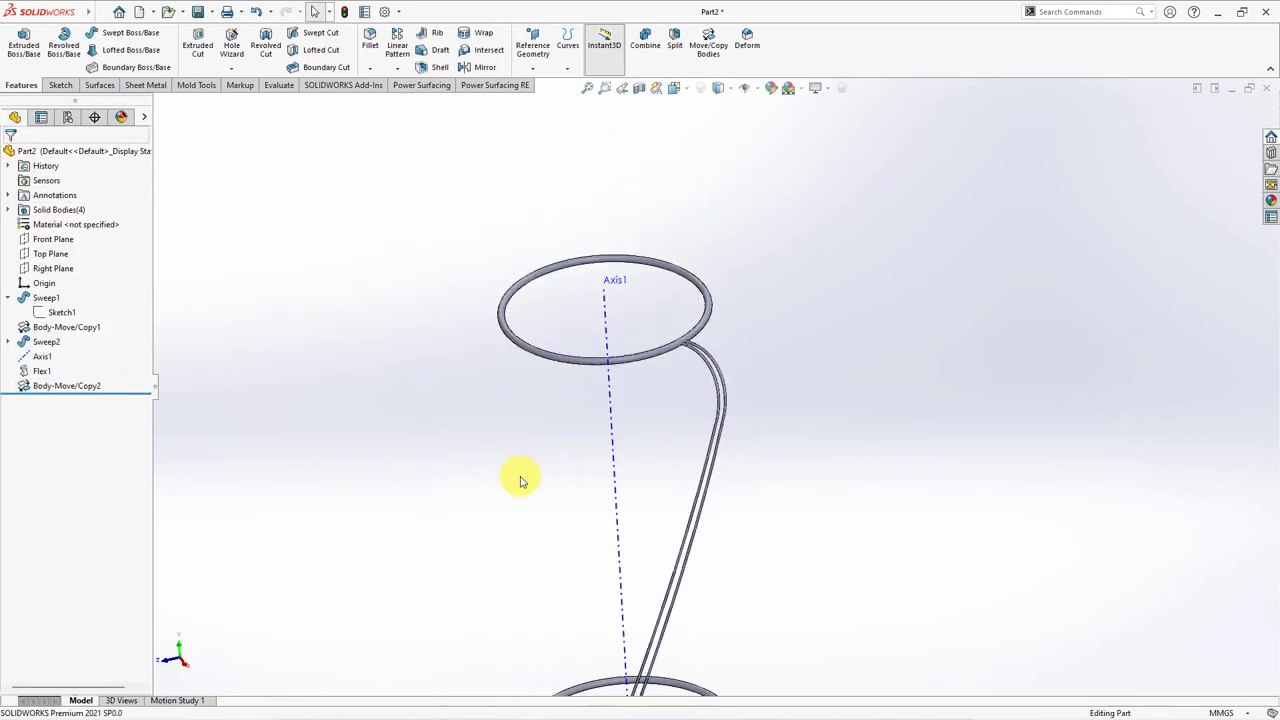
middle_click_drag(517, 477, 514, 377, "ctrl")
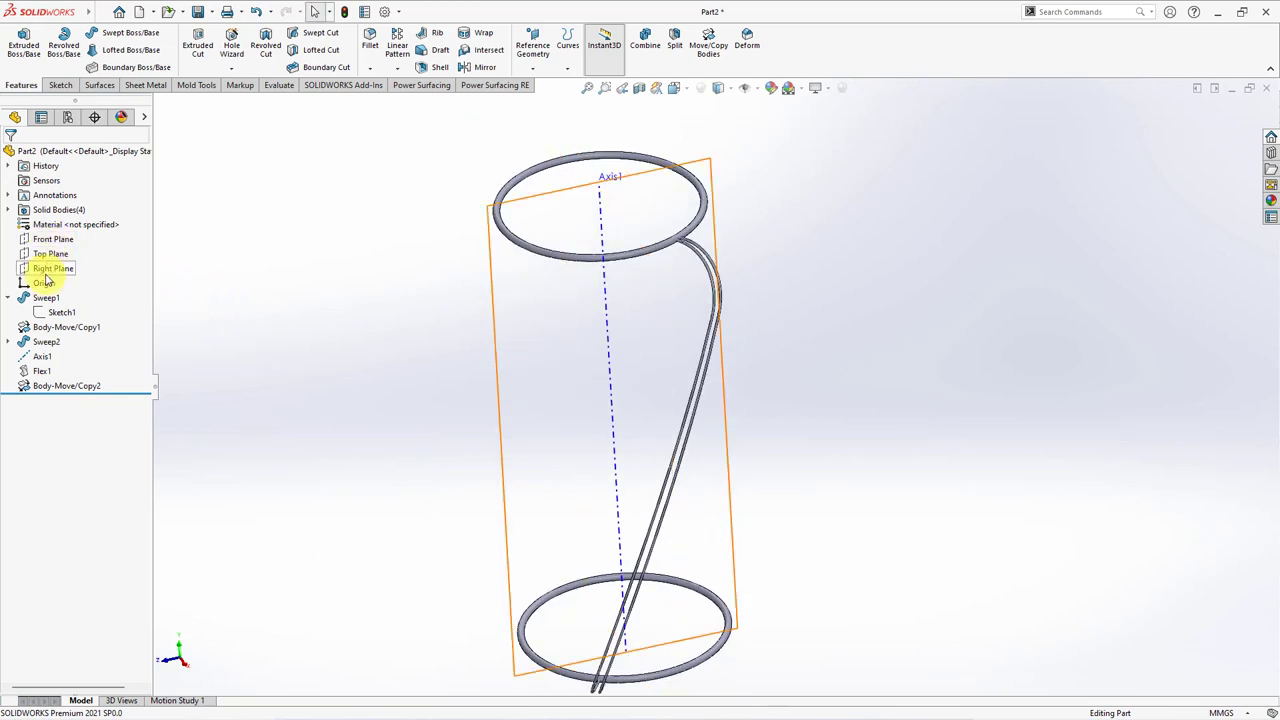
left_click(50, 240)
left_click(480, 68)
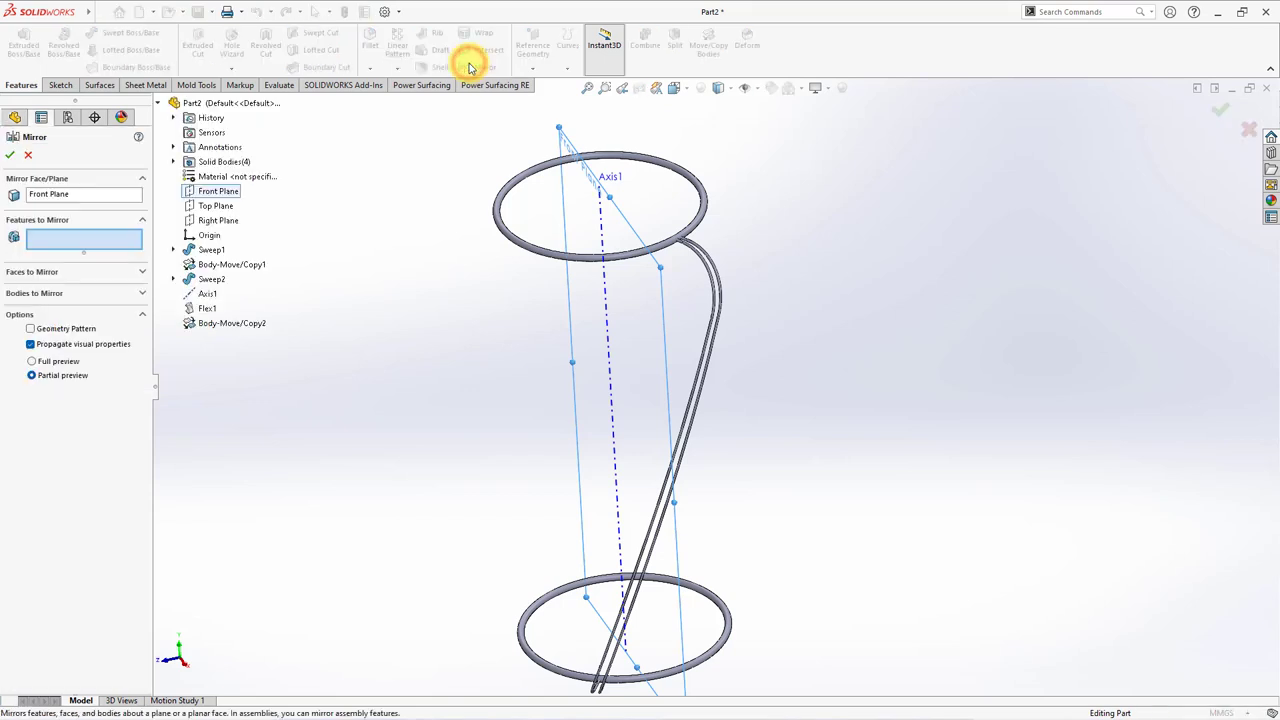
left_click(74, 292)
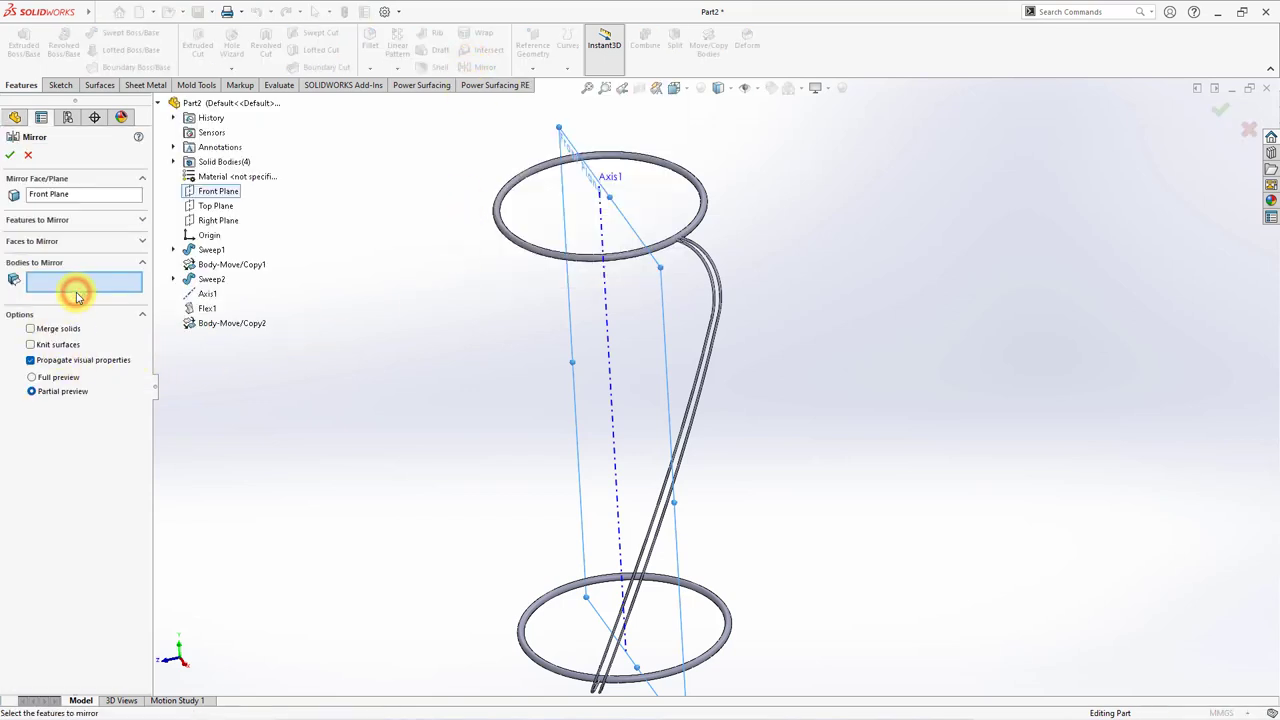
left_click(708, 336)
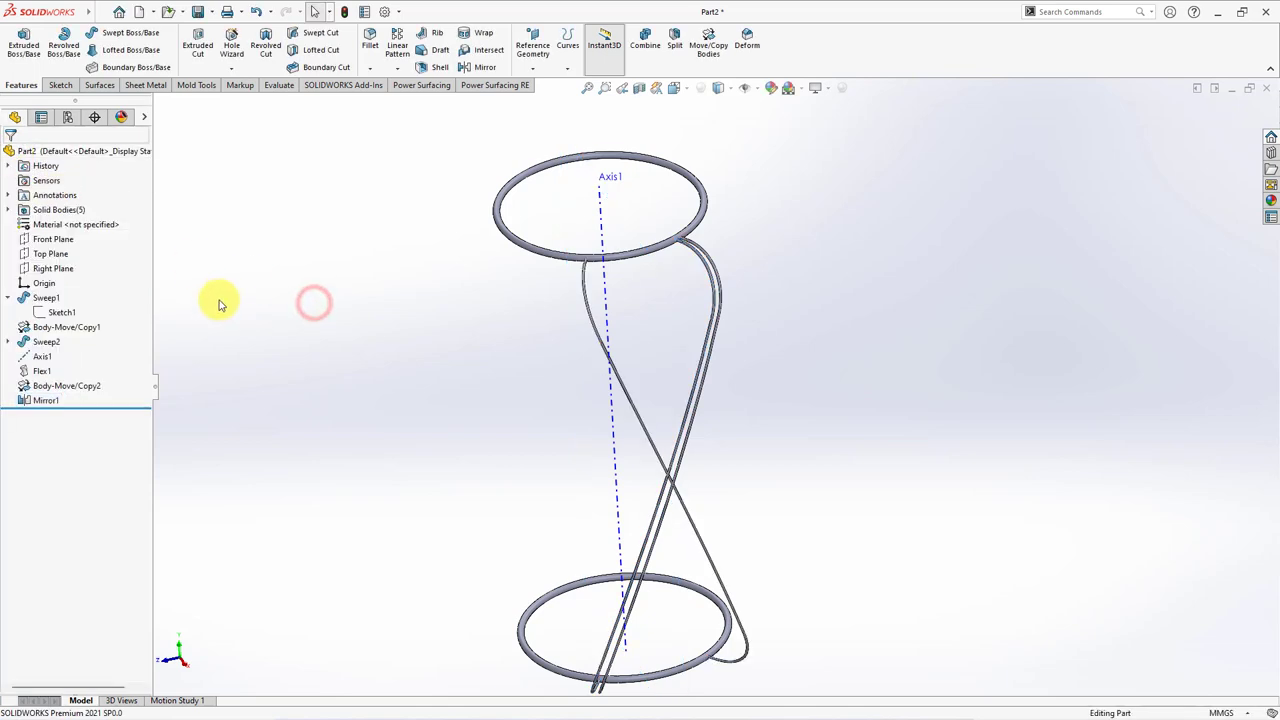
left_click(8, 209)
- Delete the intermediate Body-Move/Copy2 body with Delete/Keep Body
left_click(40, 266)
right_click(40, 266)
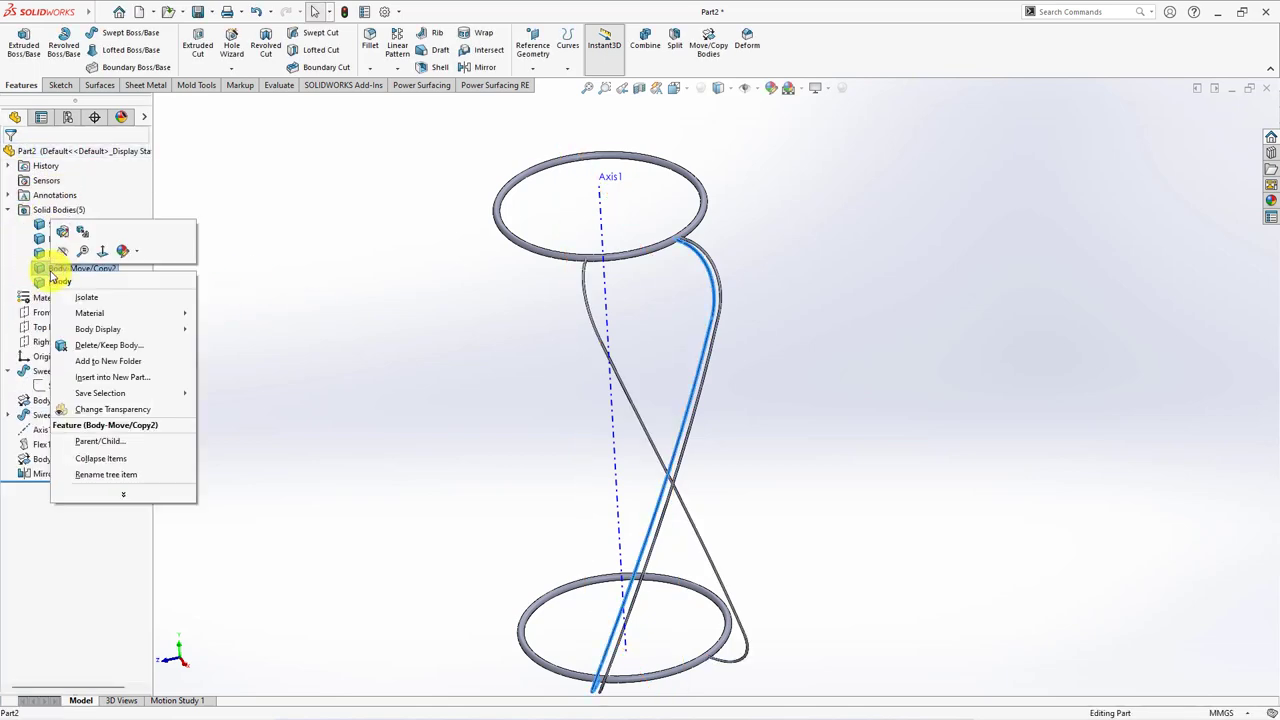
left_click(84, 341)
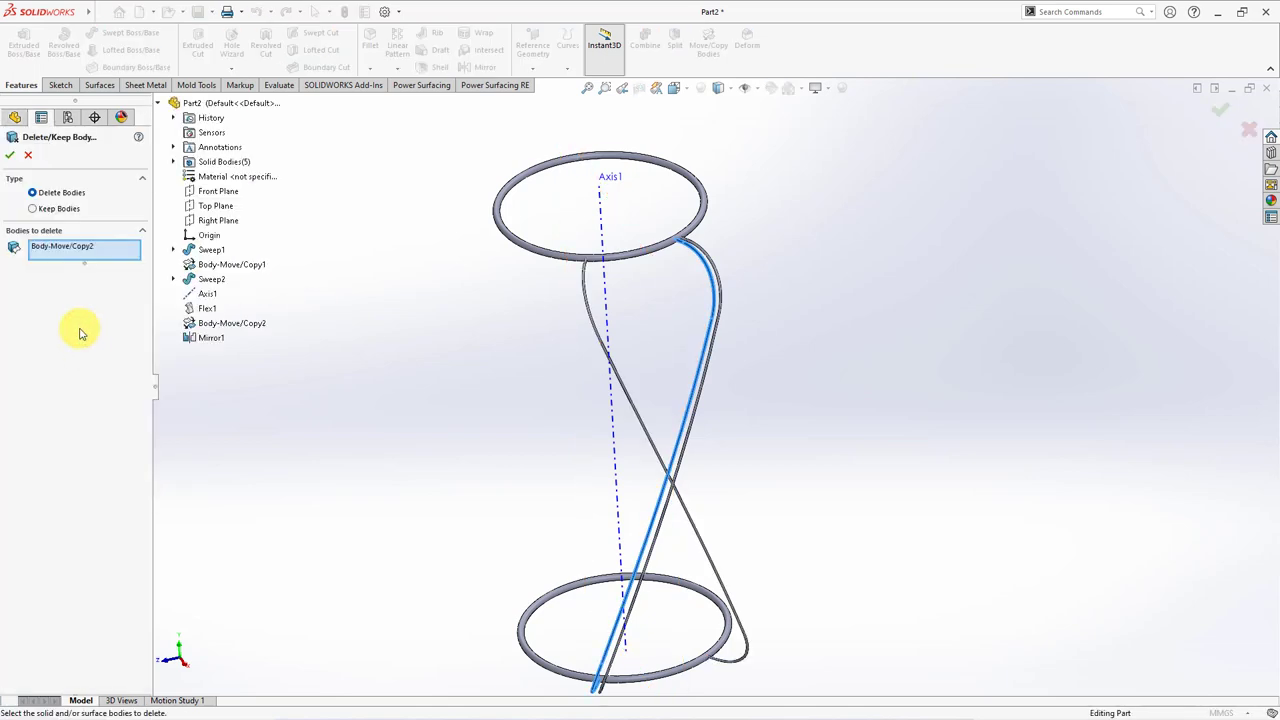
left_click(10, 156)
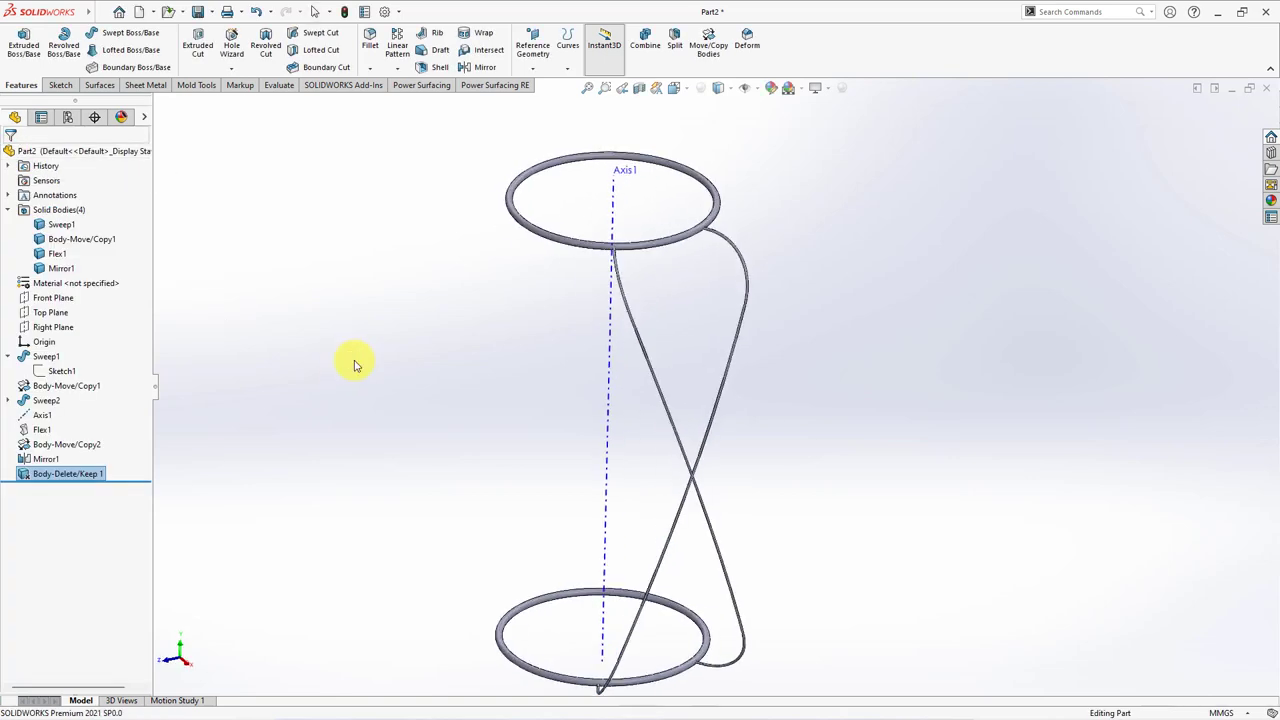
middle_click_drag(353, 363, 340, 368)
- Circular-pattern the Mirror1 and Flex1 tube bodies 60 times around Axis1
left_click(395, 68)
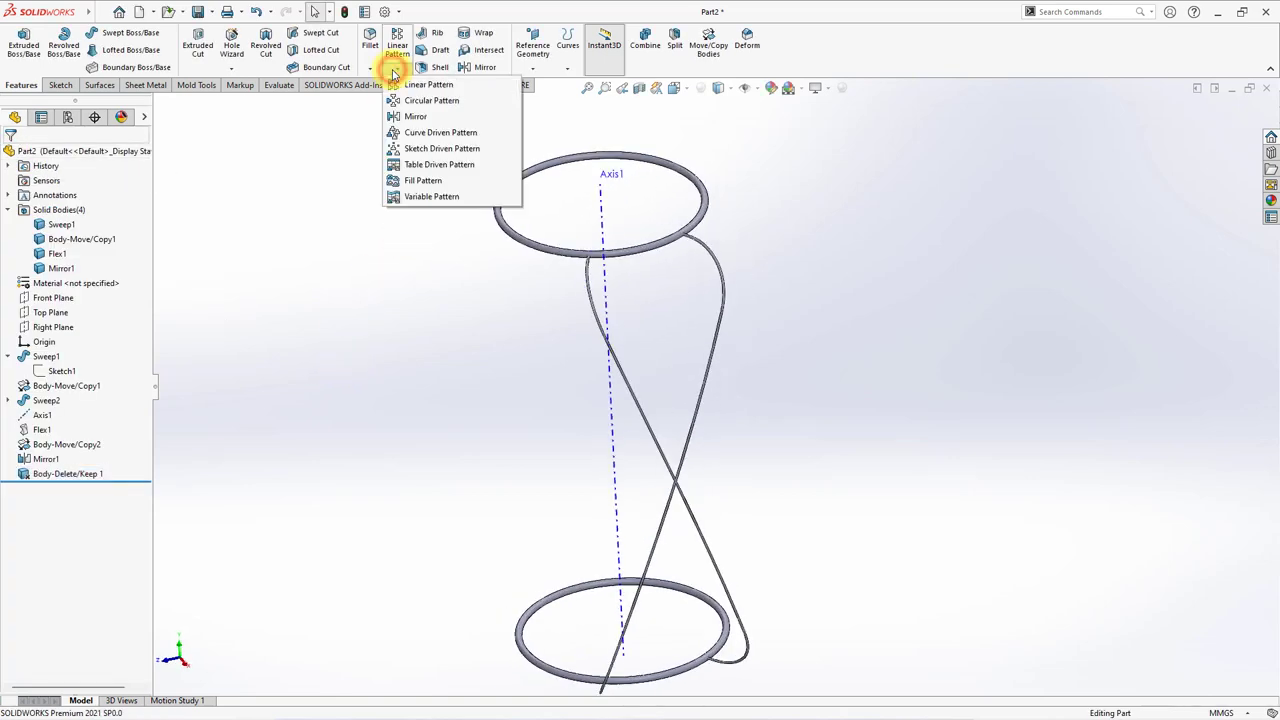
left_click(414, 100)
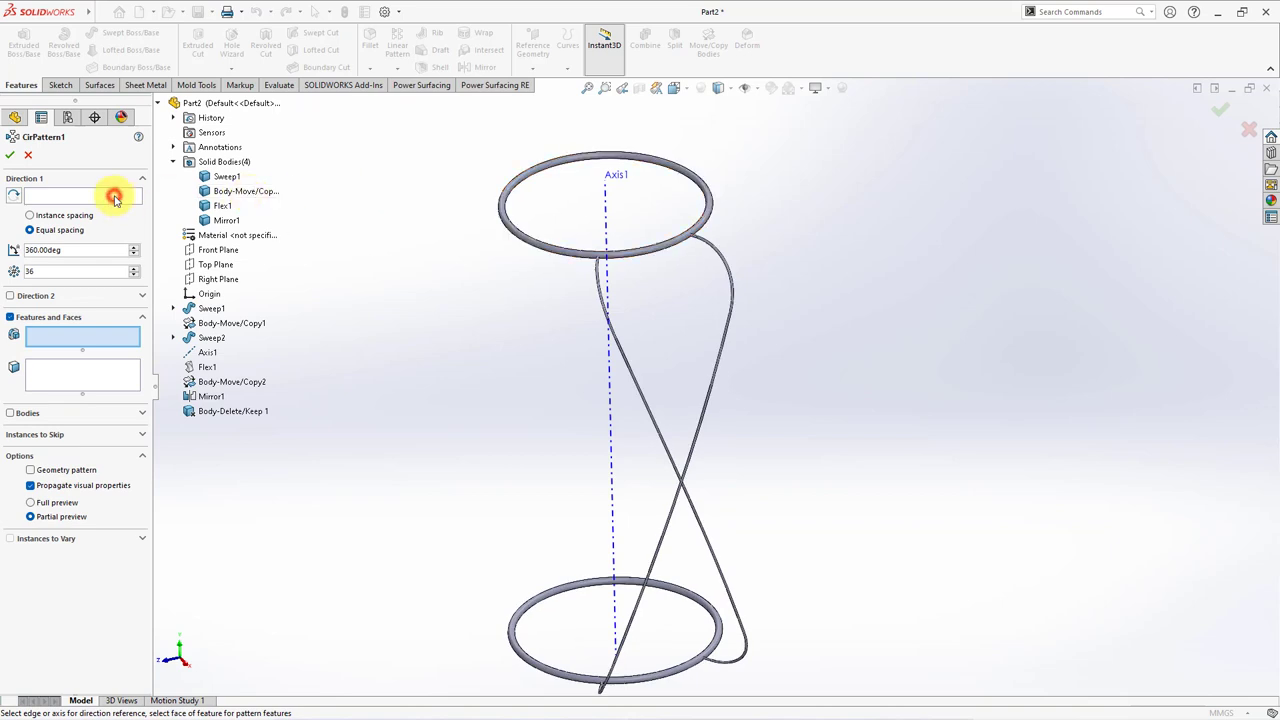
left_click(114, 194)
left_click(605, 227)
left_click(11, 414)
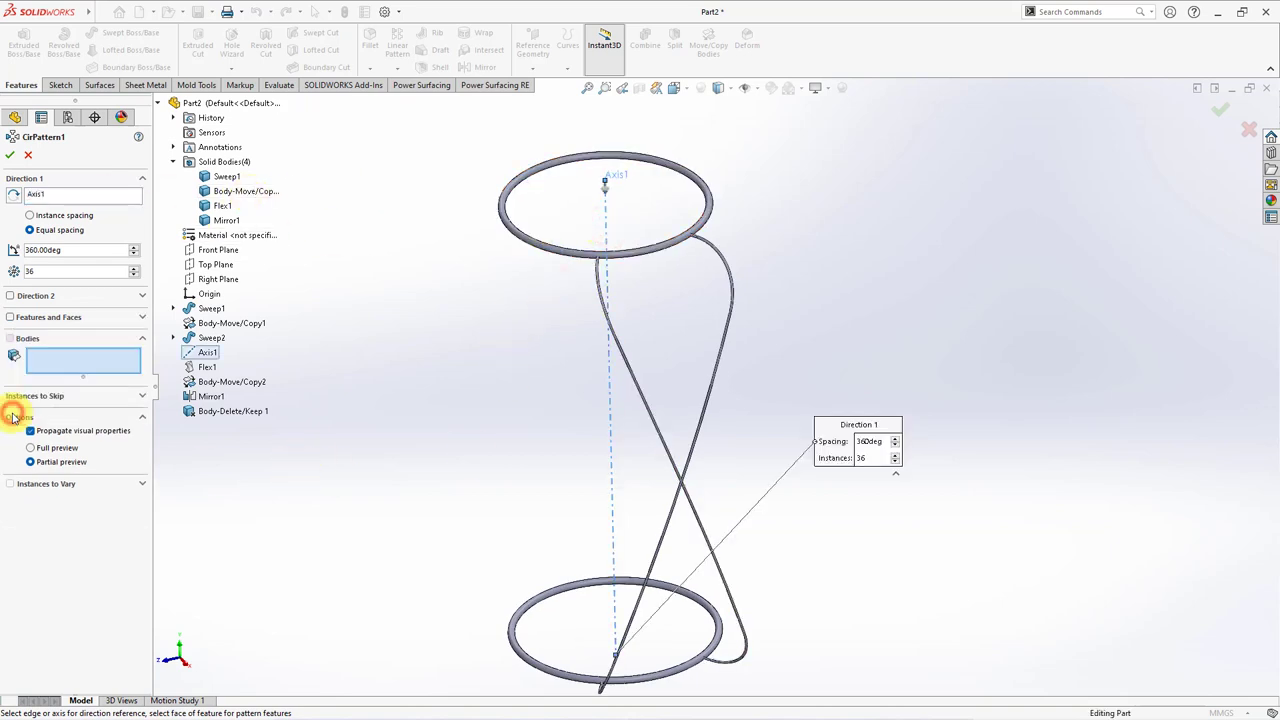
left_click(658, 440)
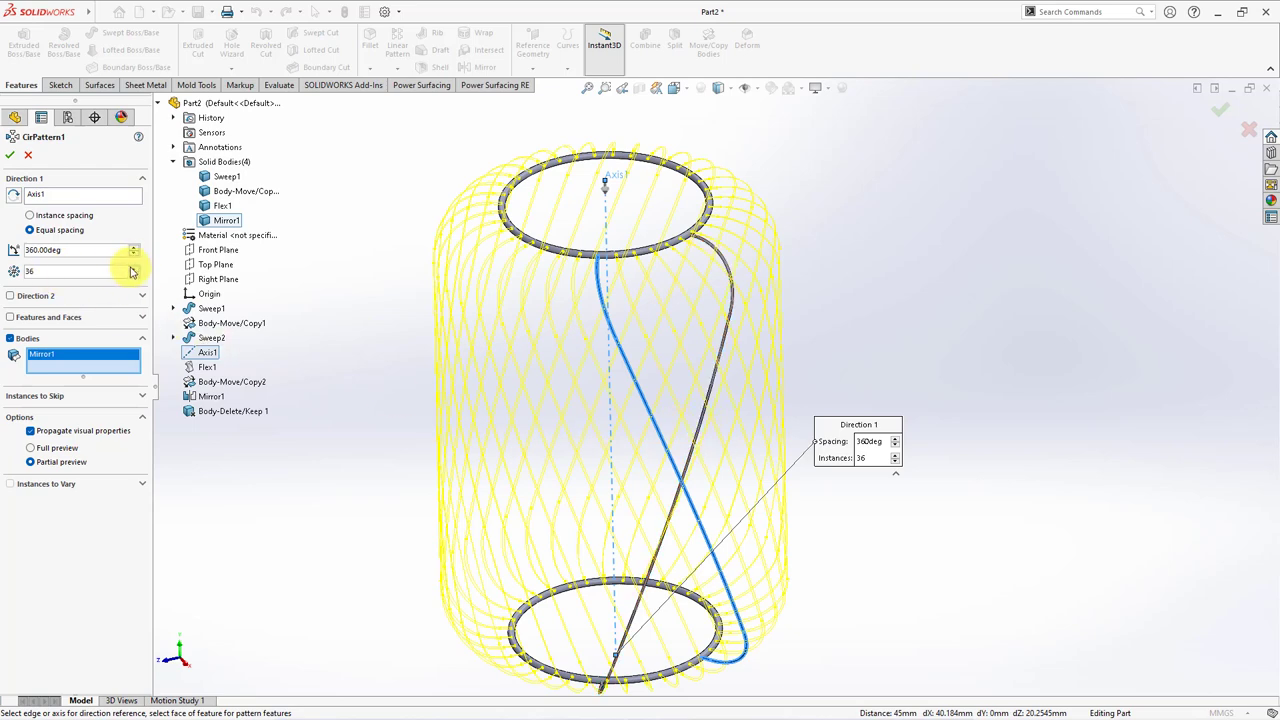
left_click(133, 267)
left_click(133, 267)
type("60")
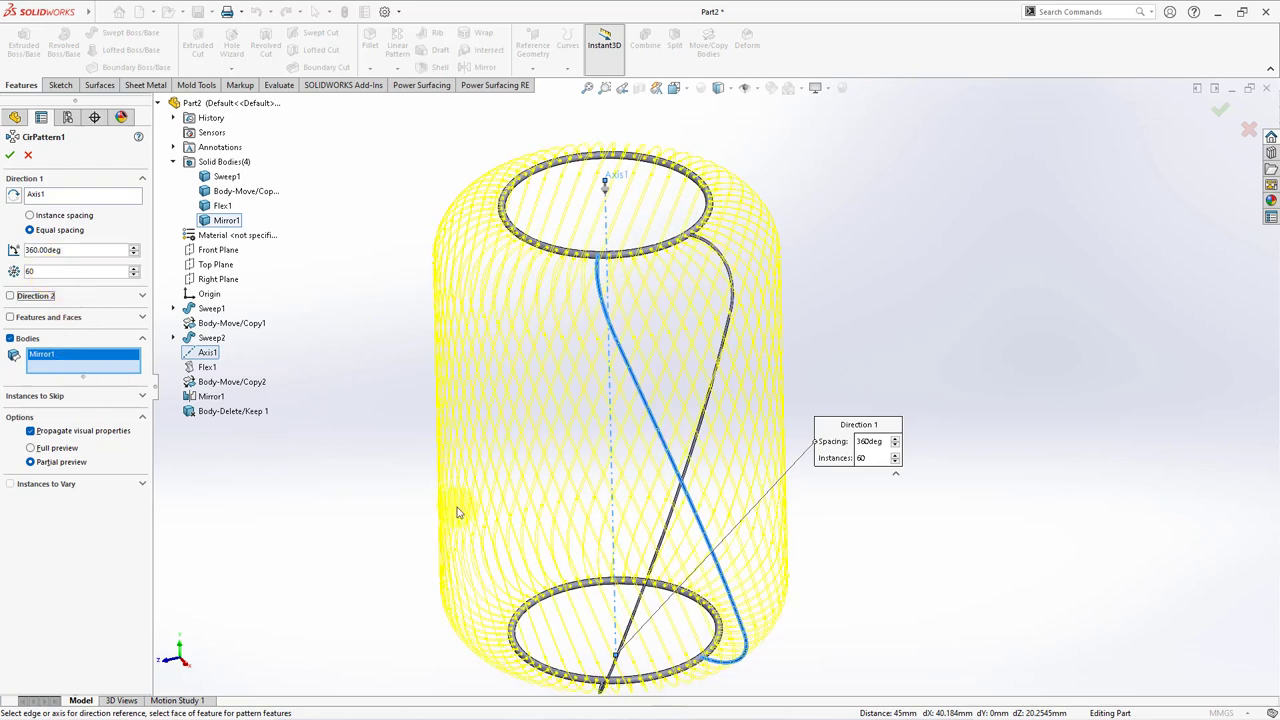
left_click(694, 448)
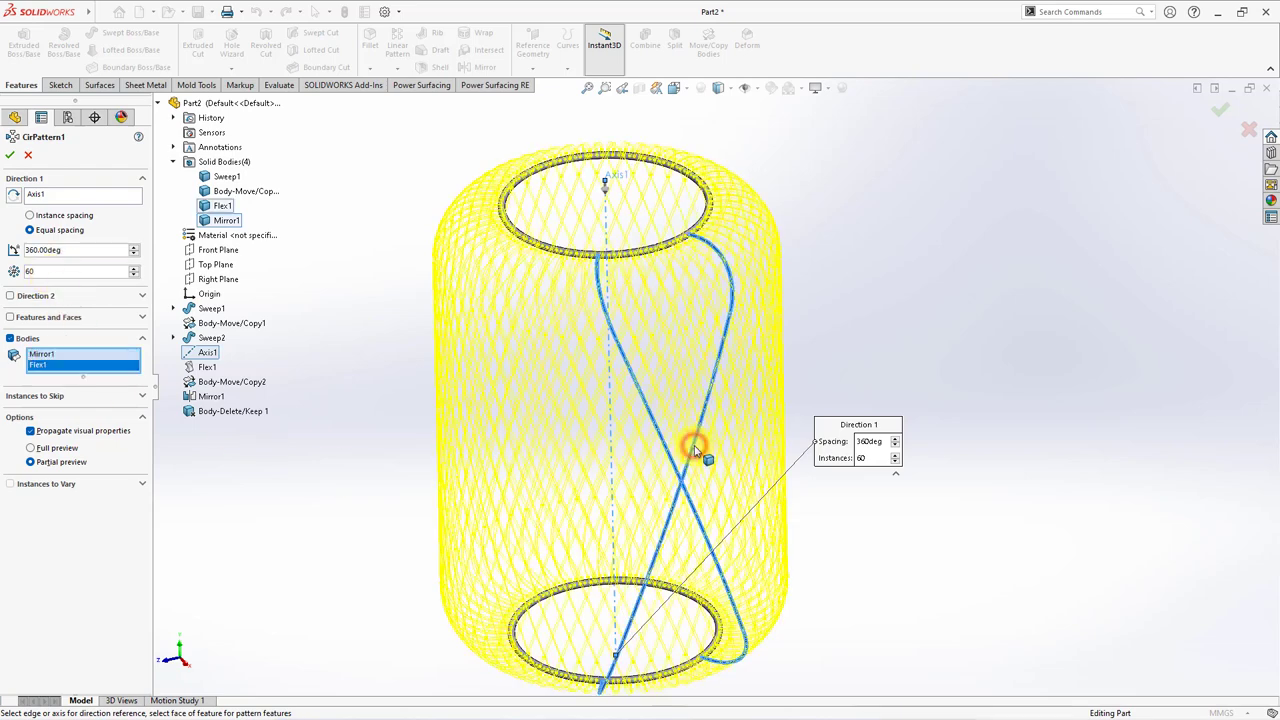
left_click(10, 154)
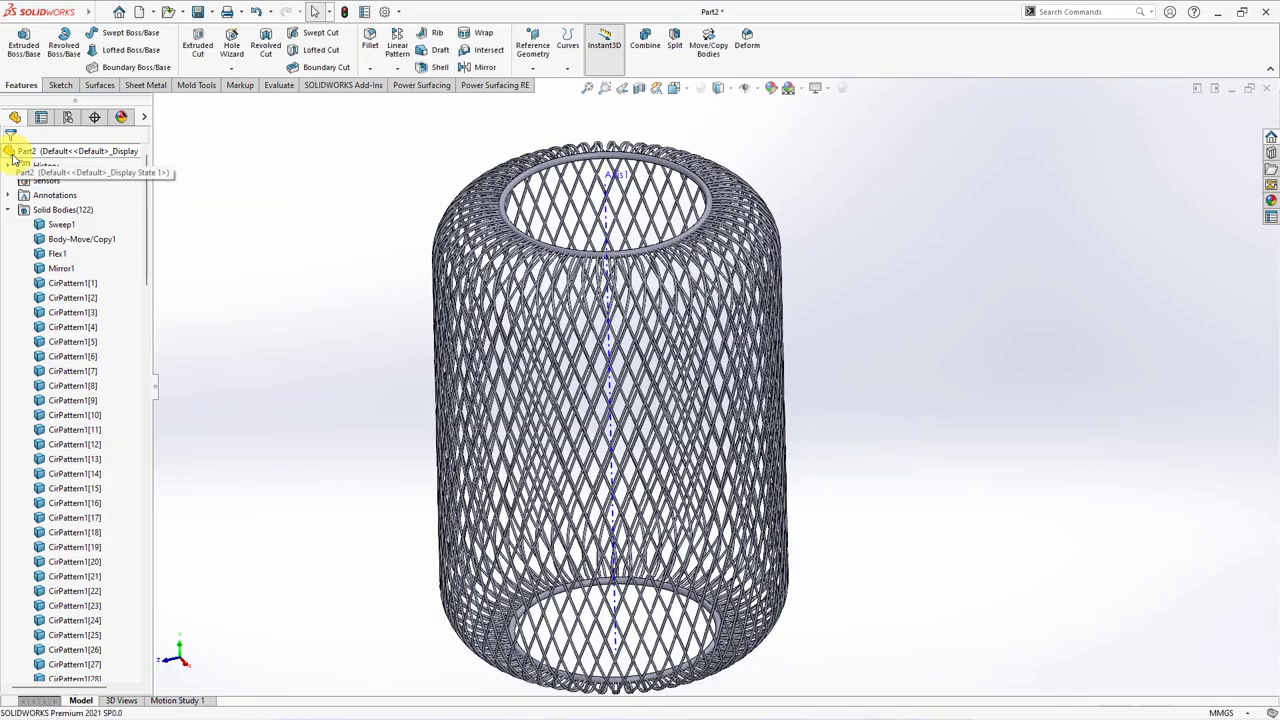
- Add-combine all 122 bodies, Sweep1 through CirPattern1[118], into a single solid body
mouse_move(306, 306)
middle_mouse_down()
mouse_move(344, 253)
mouse_move(284, 358)
middle_mouse_up()
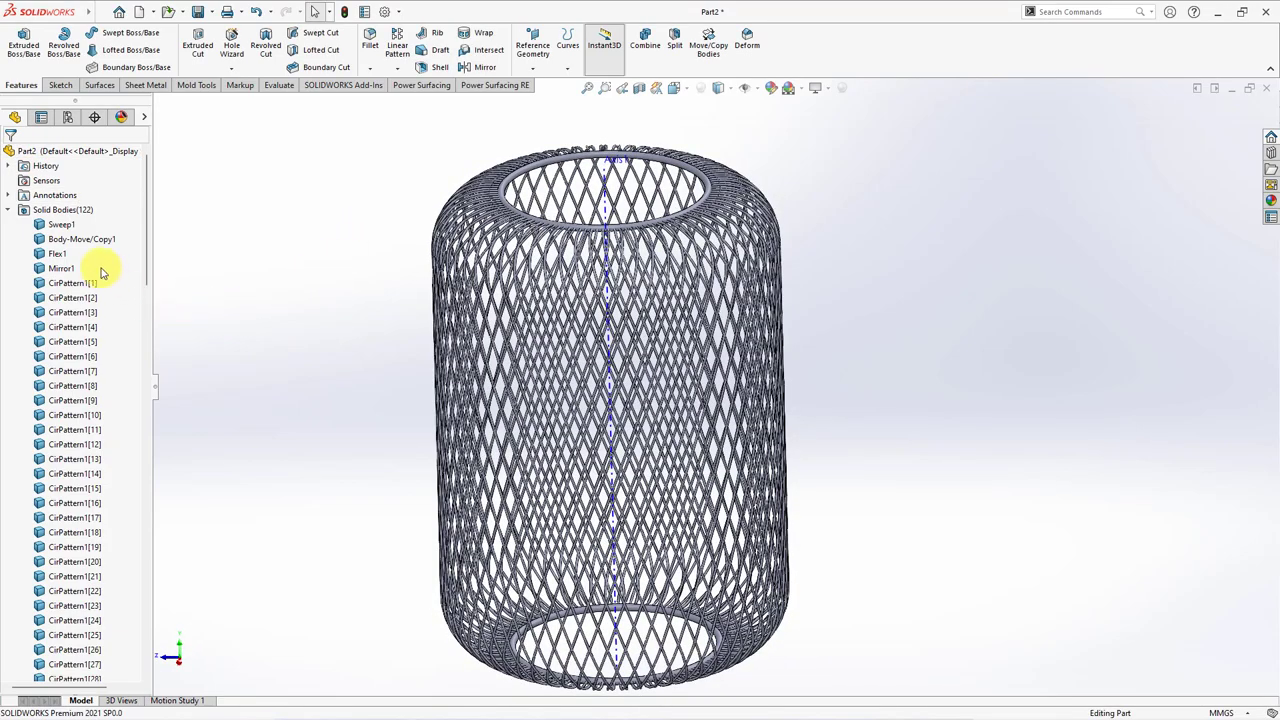
left_click(60, 224)
left_click_drag(143, 258, 147, 612)
left_click(75, 577, "shift")
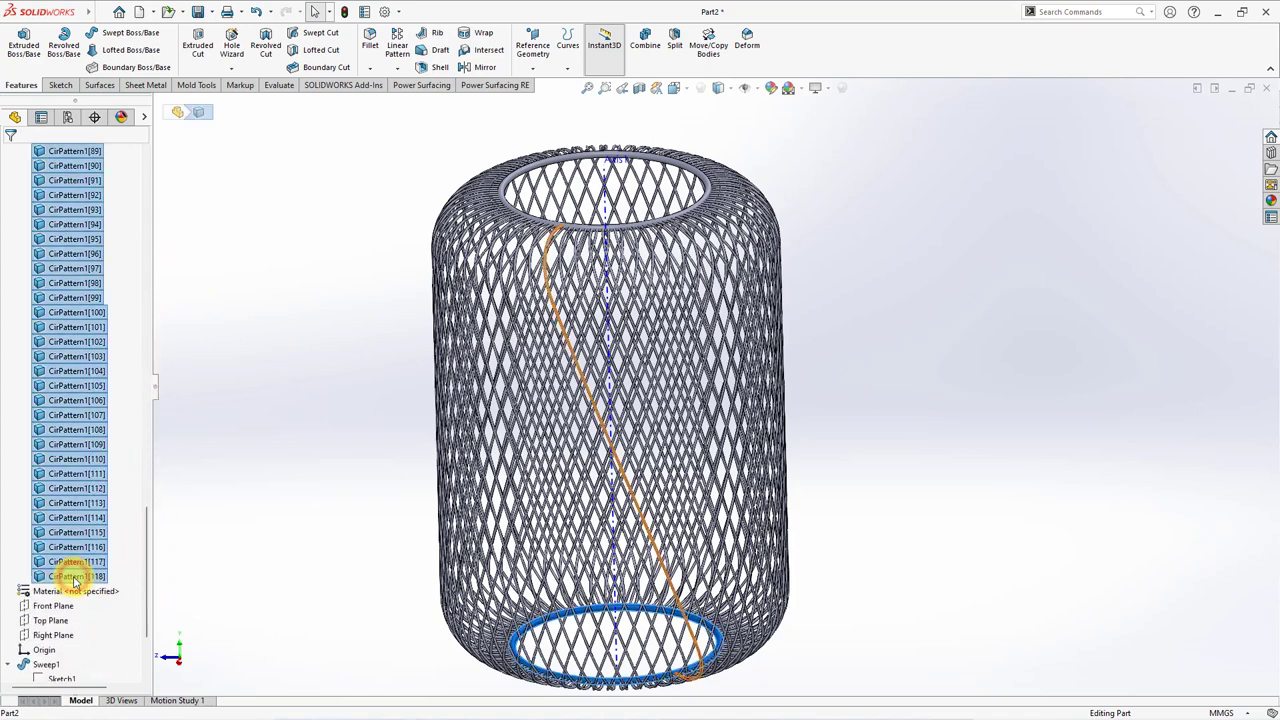
left_click(644, 42)
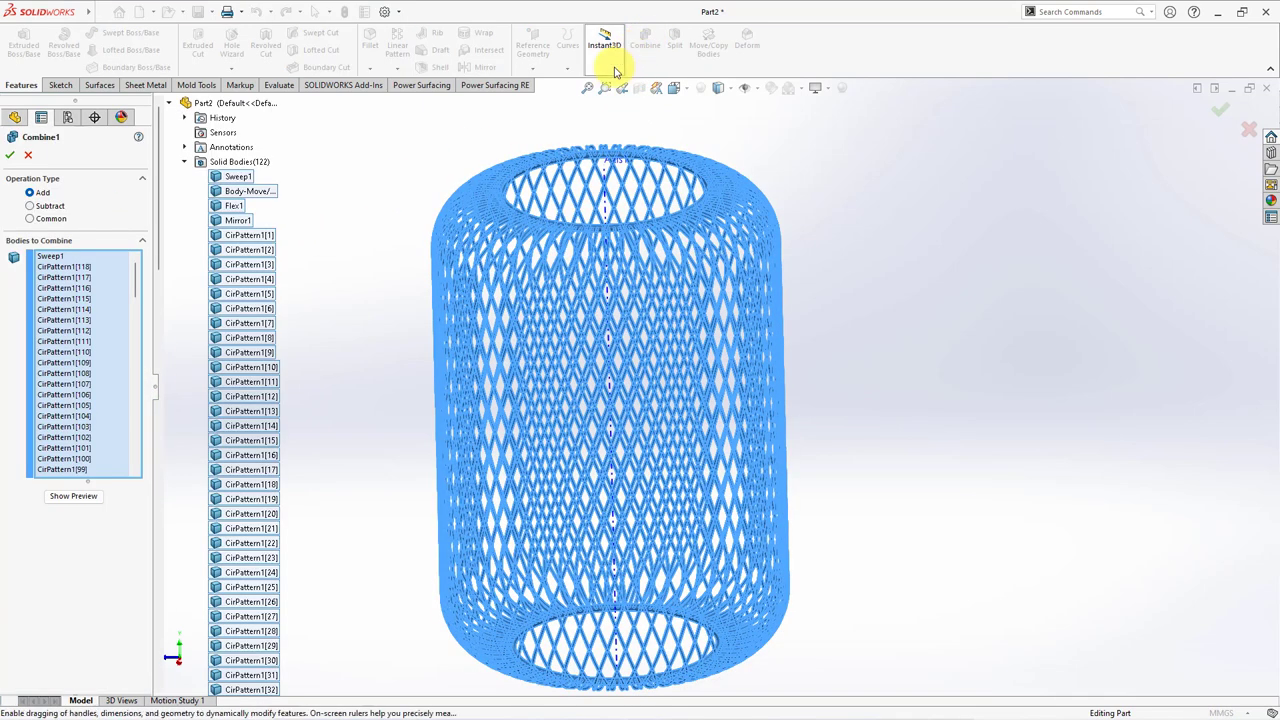
left_click(10, 156)
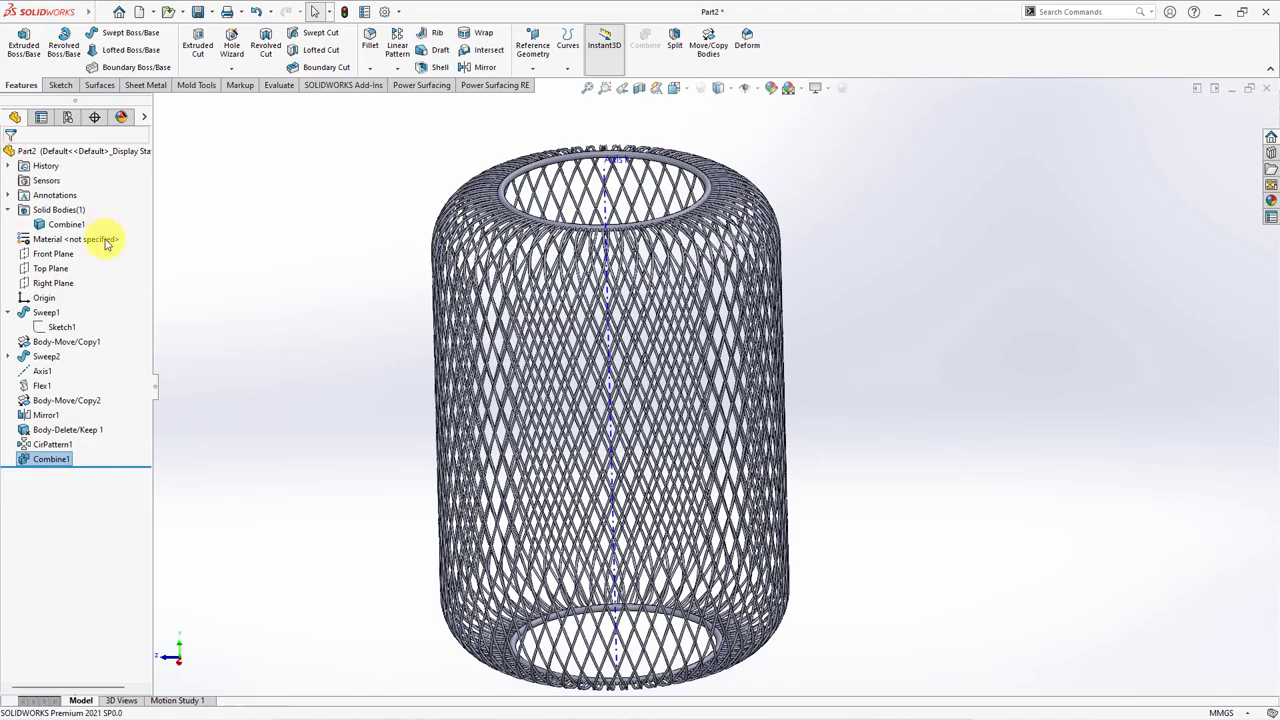
- Select Axis1, then orbit and zoom around the lattice cylinder to inspect the merged part
left_click(40, 372)
mouse_move(345, 356)
middle_mouse_down()
mouse_move(369, 380)
mouse_move(720, 372)
middle_mouse_up()
mouse_move(822, 372)
middle_mouse_down("shift")
mouse_move(837, 289)
mouse_move(834, 363)
middle_mouse_up("shift")
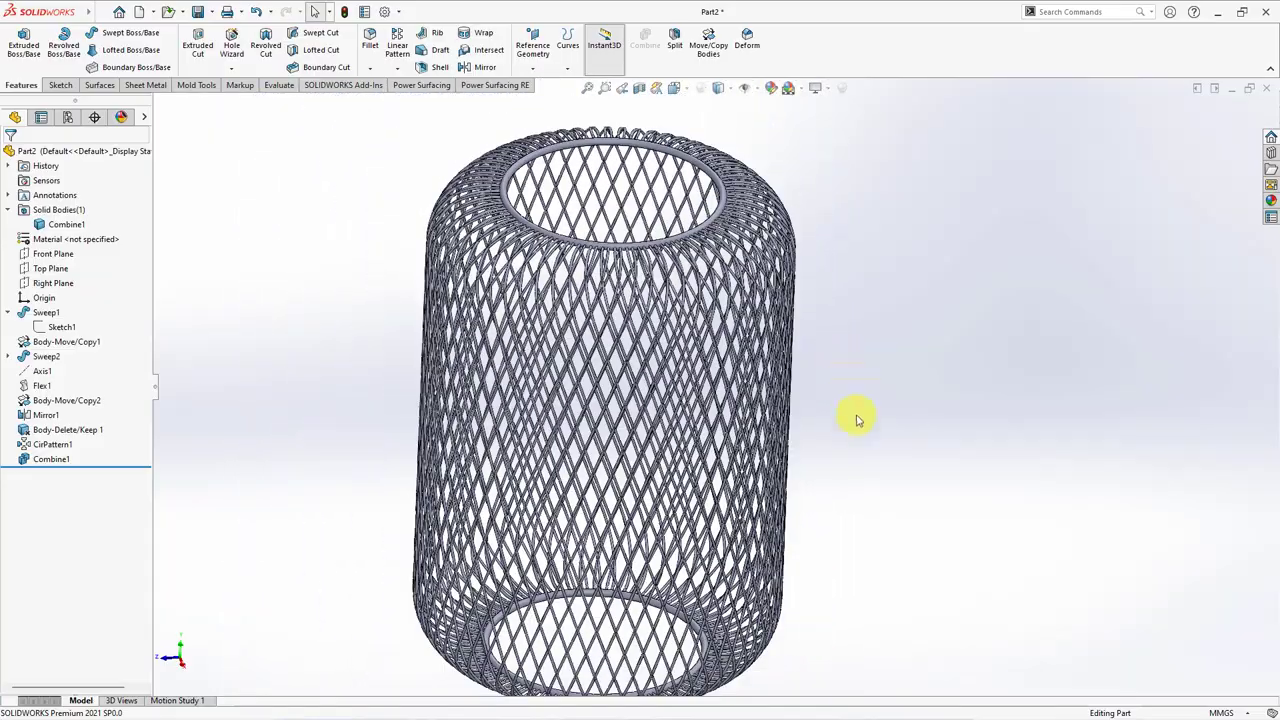